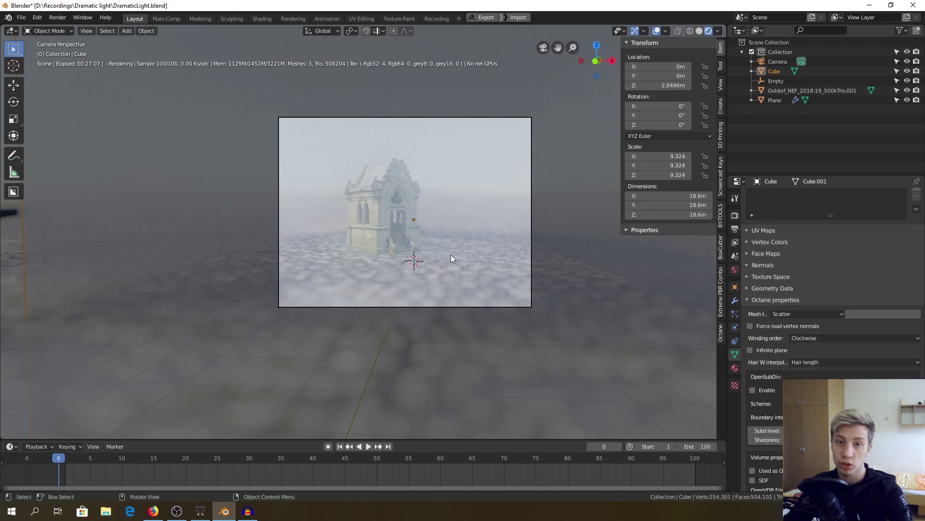
{"action": "scroll", "coordinate": [420, 159], "scroll_direction": "down", "scroll_amount": 2}
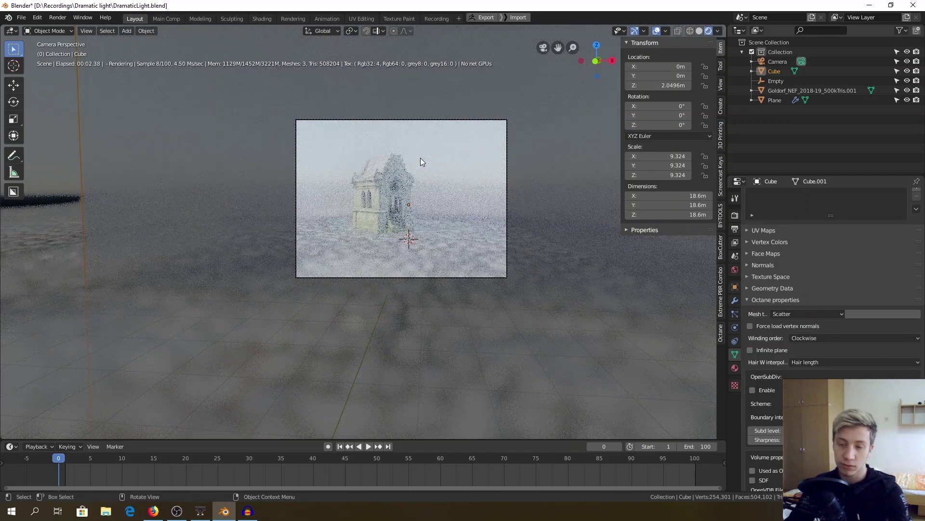
{"action": "scroll", "coordinate": [420, 158], "scroll_direction": "up", "scroll_amount": 2}
{"action": "scroll", "coordinate": [352, 139], "scroll_direction": "up", "scroll_amount": 1}
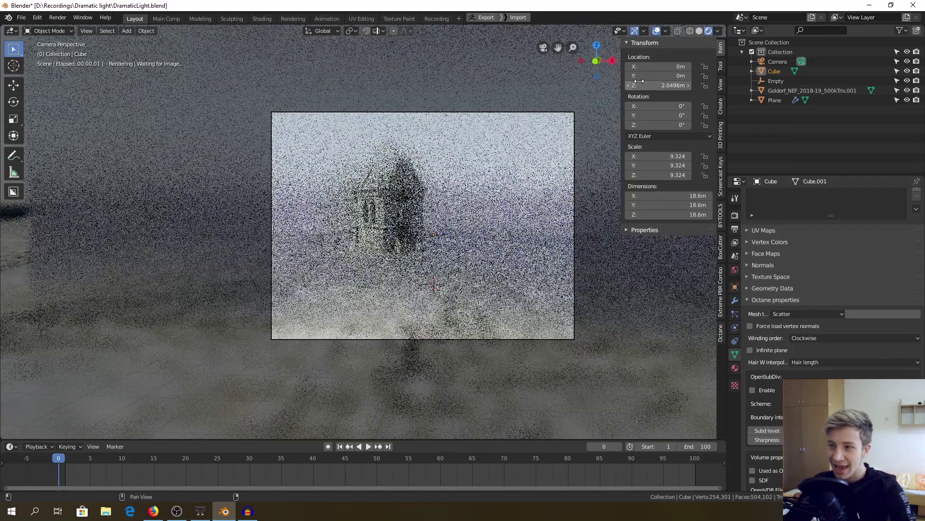
Switch the viewport to solid shading, leave the camera view and bring up the Add list.
{"action": "left_click", "coordinate": [699, 30]}
{"action": "scroll", "coordinate": [346, 116], "scroll_direction": "down", "scroll_amount": 2}
{"action": "mouse_move", "coordinate": [346, 116]}
{"action": "middle_mouse_down", "text": "shift"}
{"action": "mouse_move", "coordinate": [340, 209]}
{"action": "mouse_move", "coordinate": [453, 210]}
{"action": "mouse_move", "coordinate": [459, 142]}
{"action": "mouse_move", "coordinate": [474, 113]}
{"action": "middle_mouse_up", "text": "shift"}
{"action": "key", "text": "shift+a"}
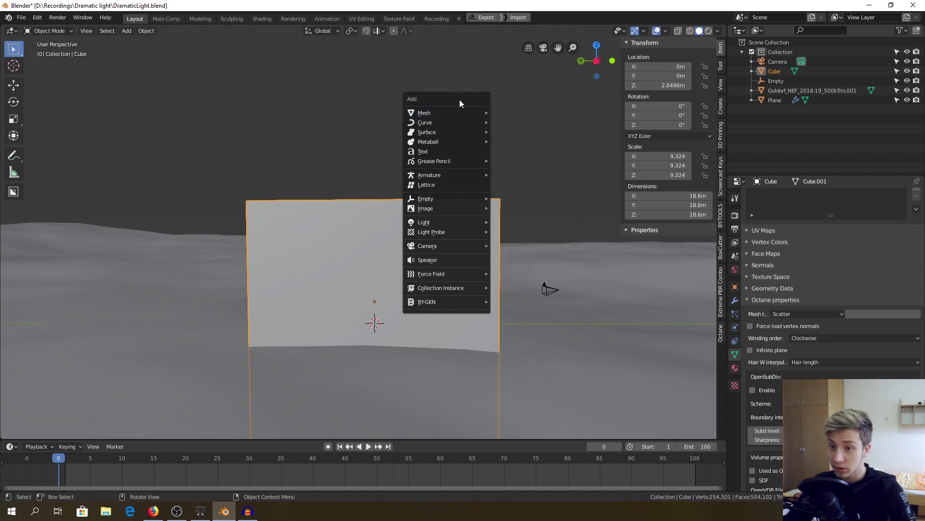
{"action": "mouse_move", "coordinate": [433, 113]}
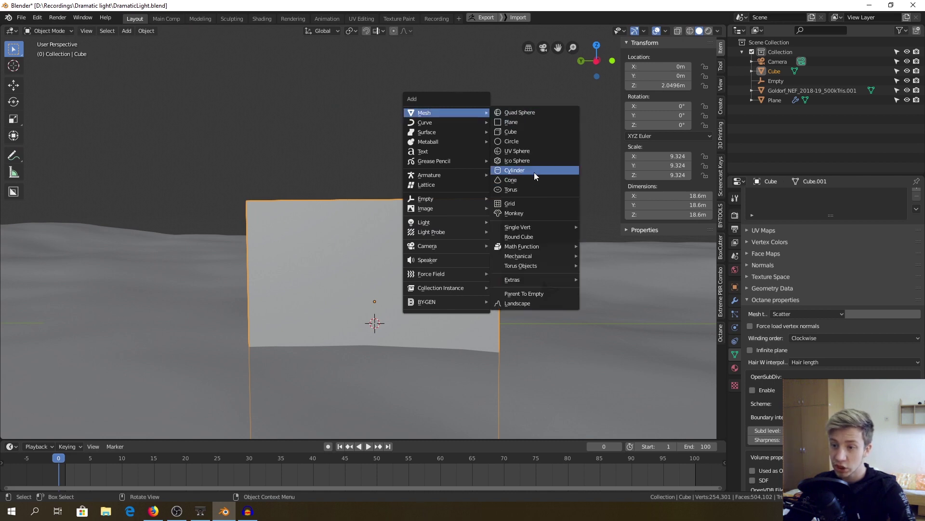
Add a cylinder and move it straight up high above the scene.
{"action": "left_click", "coordinate": [534, 171]}
{"action": "key", "text": "g"}
{"action": "key", "text": "z"}
{"action": "left_click", "coordinate": [442, 60]}
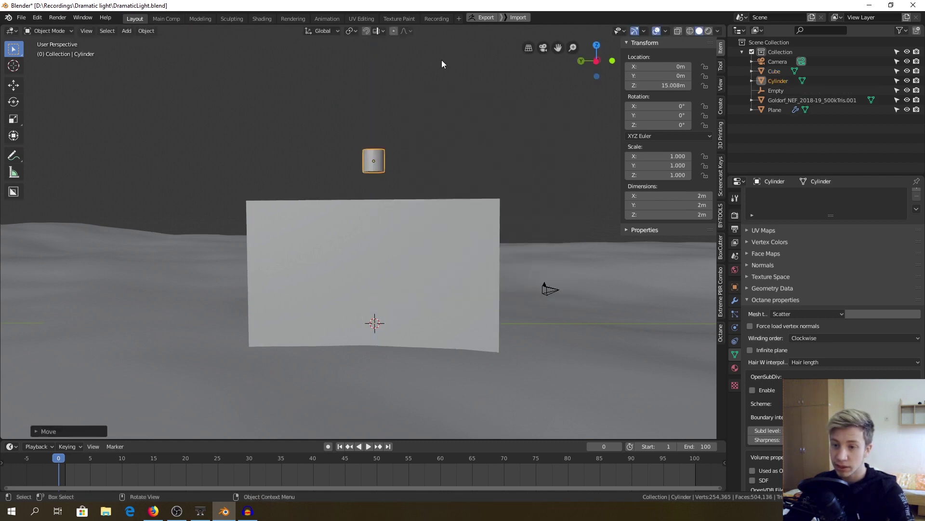
{"action": "scroll", "coordinate": [581, 181], "scroll_direction": "up", "scroll_amount": 5}
Delete the cylinder's bottom face in edit mode so it is open underneath.
{"action": "key", "text": "Tab"}
{"action": "left_click", "coordinate": [453, 169]}
{"action": "mouse_move", "coordinate": [459, 172]}
{"action": "middle_mouse_down"}
{"action": "mouse_move", "coordinate": [406, 190]}
{"action": "mouse_move", "coordinate": [414, 211]}
{"action": "middle_mouse_up"}
{"action": "left_click", "coordinate": [415, 210]}
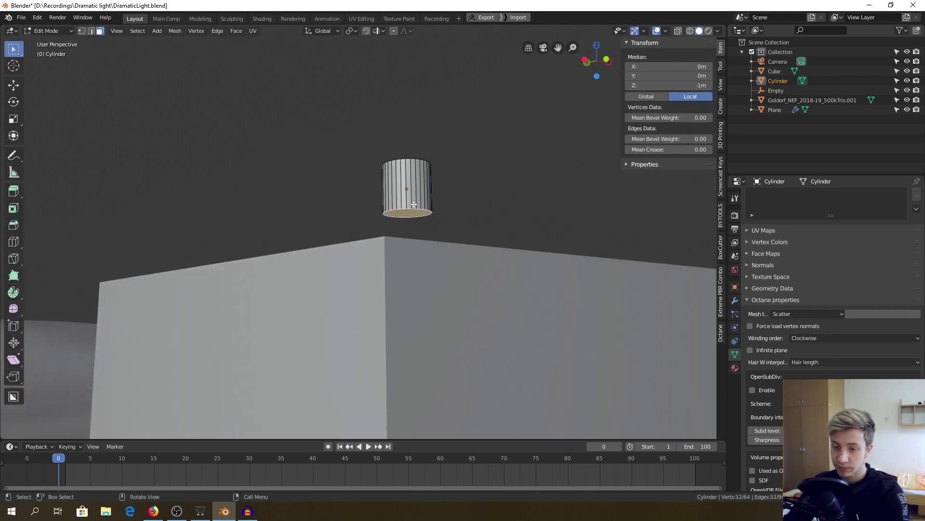
{"action": "key", "text": "x"}
{"action": "left_click", "coordinate": [415, 225]}
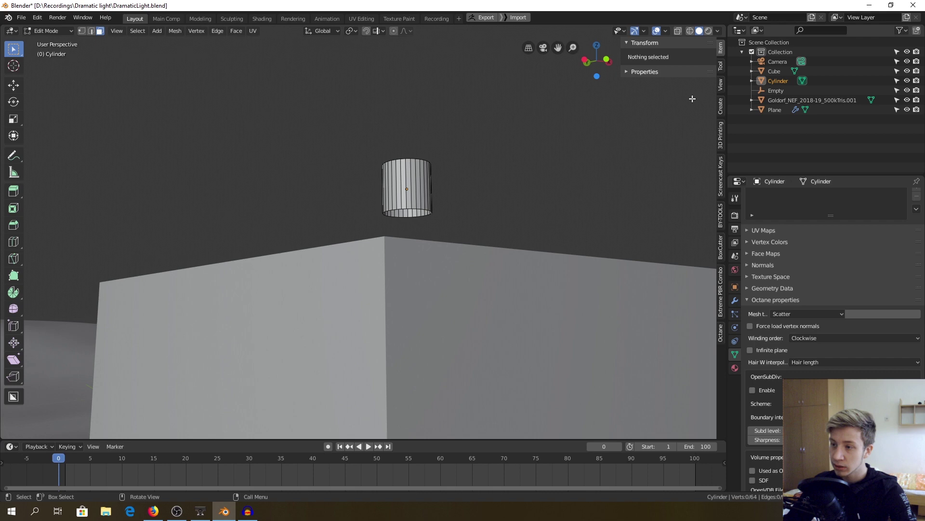
Browse the sidebar panels to the keystroke display settings and view the cylinder over the terrain.
{"action": "left_click", "coordinate": [720, 67]}
{"action": "left_click", "coordinate": [720, 84]}
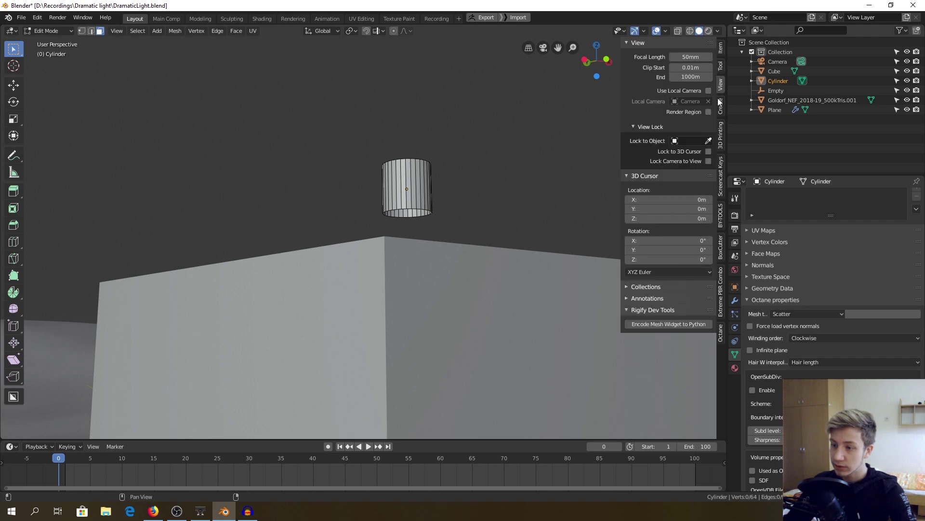
{"action": "left_click", "coordinate": [721, 318]}
{"action": "left_click", "coordinate": [720, 245]}
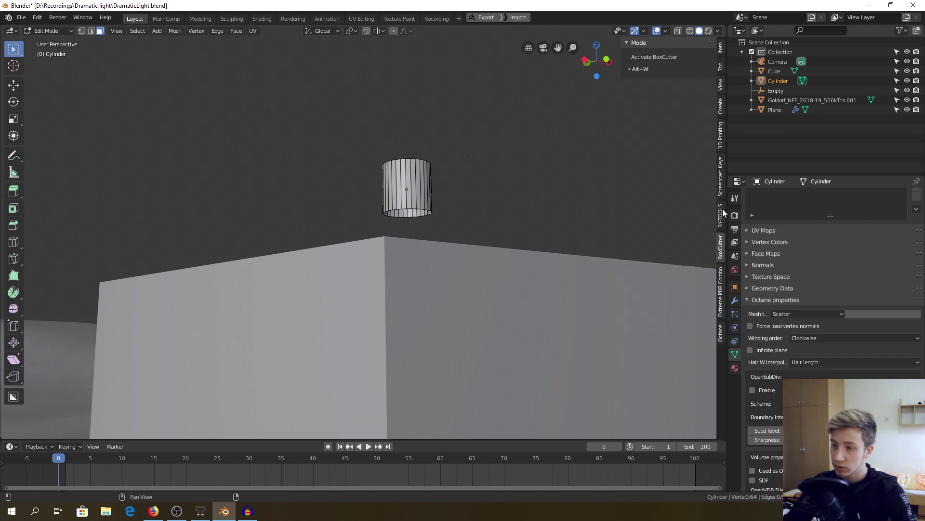
{"action": "left_click", "coordinate": [725, 213]}
{"action": "left_click", "coordinate": [724, 176]}
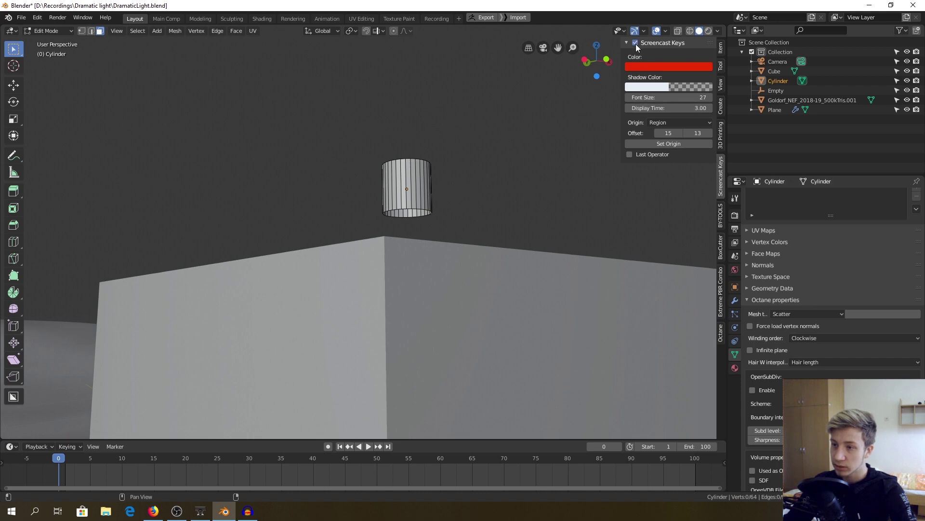
{"action": "left_click", "coordinate": [455, 120]}
{"action": "mouse_move", "coordinate": [455, 119]}
{"action": "middle_mouse_down"}
{"action": "mouse_move", "coordinate": [430, 157]}
{"action": "mouse_move", "coordinate": [419, 151]}
{"action": "middle_mouse_up"}
{"action": "scroll", "coordinate": [413, 182], "scroll_direction": "up", "scroll_amount": 4}
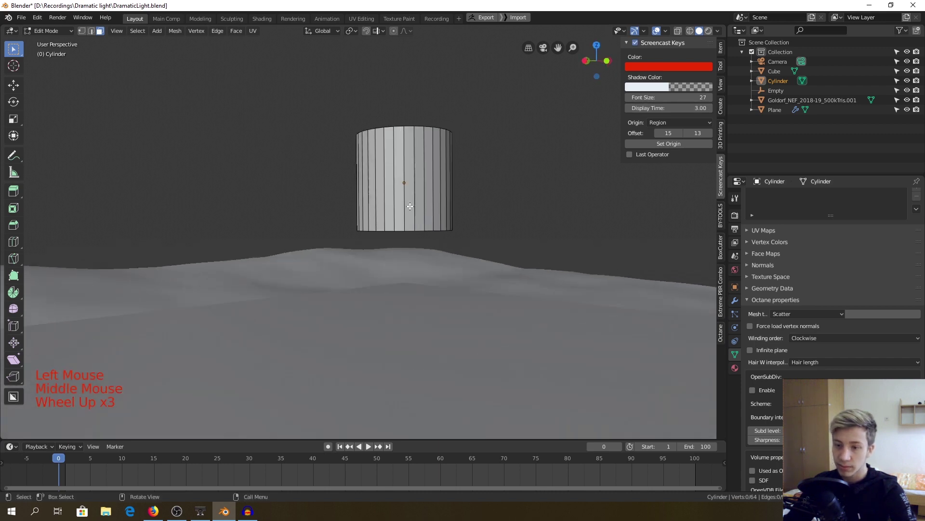
{"action": "scroll", "coordinate": [406, 207], "scroll_direction": "down", "scroll_amount": 2}
Back in object mode, reposition the whole cylinder and recentre it in view.
{"action": "key", "text": "Tab"}
{"action": "key", "text": "g"}
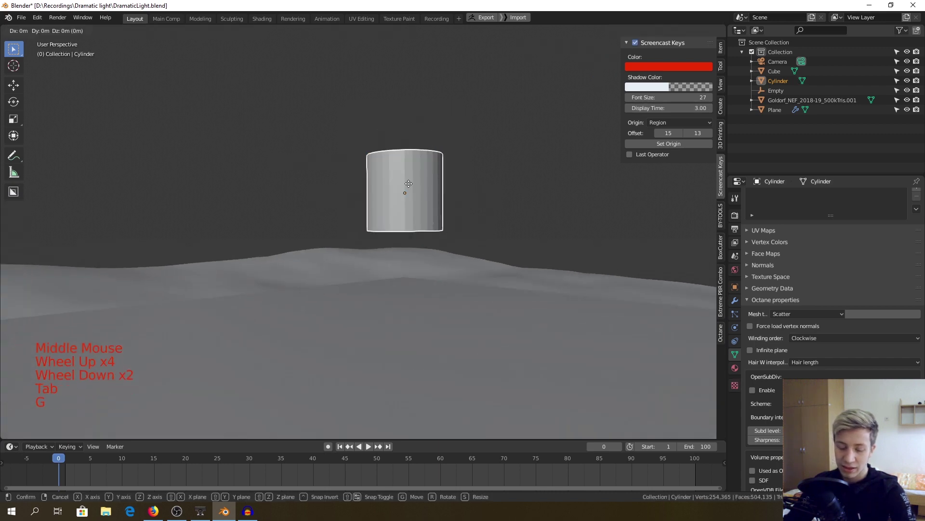
{"action": "left_click", "coordinate": [434, 217]}
{"action": "middle_click_drag", "start_coordinate": [435, 217], "coordinate": [445, 230], "text": "shift"}
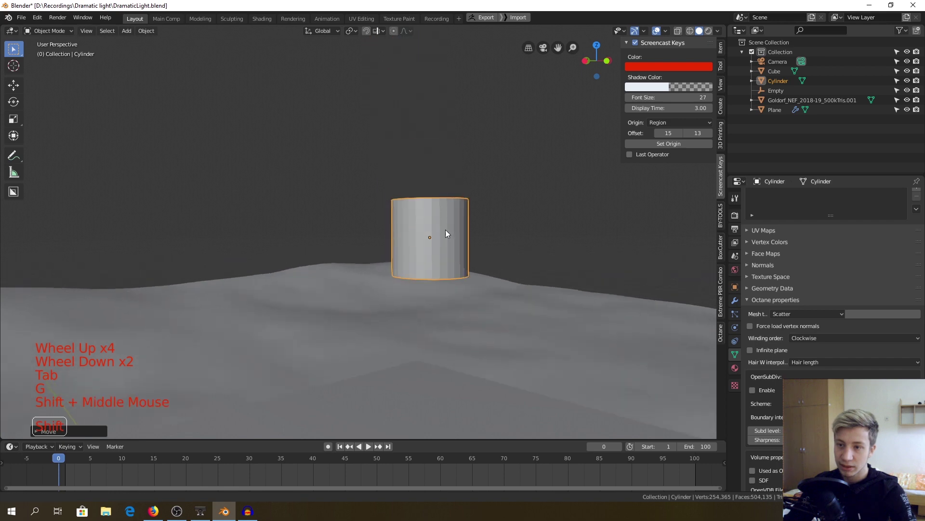
Enter the Shading workspace, edit the cylinder's mesh and show its material settings.
{"action": "left_click", "coordinate": [262, 20]}
{"action": "scroll", "coordinate": [411, 150], "scroll_direction": "up", "scroll_amount": 5}
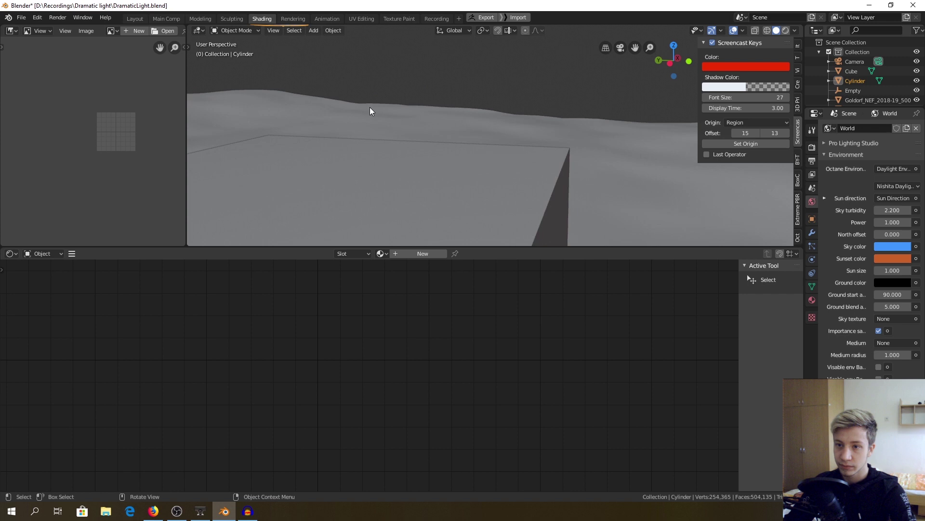
{"action": "scroll", "coordinate": [369, 111], "scroll_direction": "down", "scroll_amount": 4}
{"action": "scroll", "coordinate": [412, 144], "scroll_direction": "up", "scroll_amount": 2}
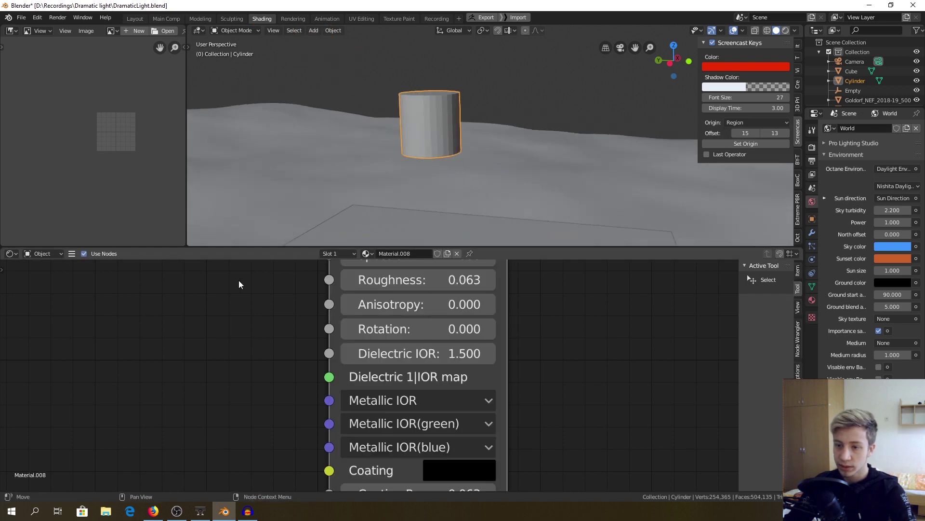
{"action": "scroll", "coordinate": [557, 297], "scroll_direction": "up", "scroll_amount": 3, "text": "shift"}
{"action": "scroll", "coordinate": [459, 366], "scroll_direction": "up", "scroll_amount": 2, "text": "shift"}
{"action": "scroll", "coordinate": [395, 358], "scroll_direction": "up", "scroll_amount": 2, "text": "shift"}
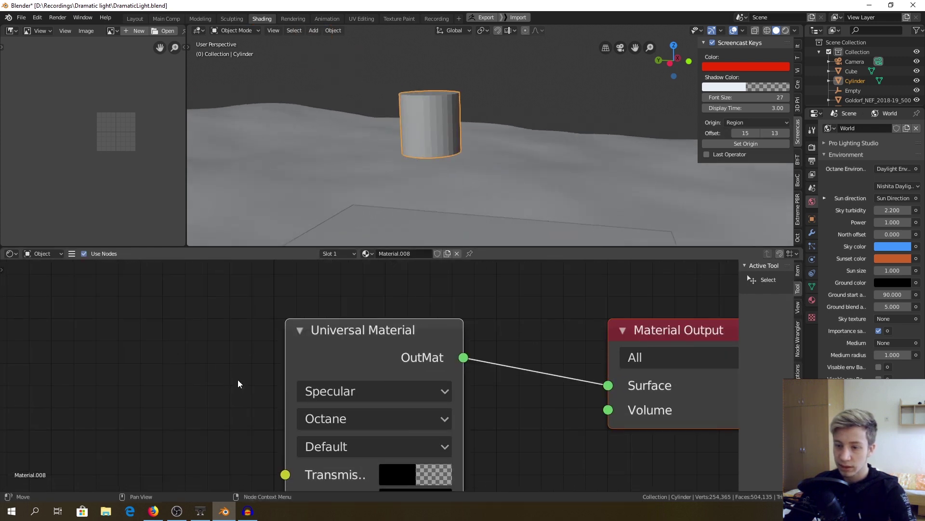
{"action": "scroll", "coordinate": [418, 132], "scroll_direction": "up", "scroll_amount": 4}
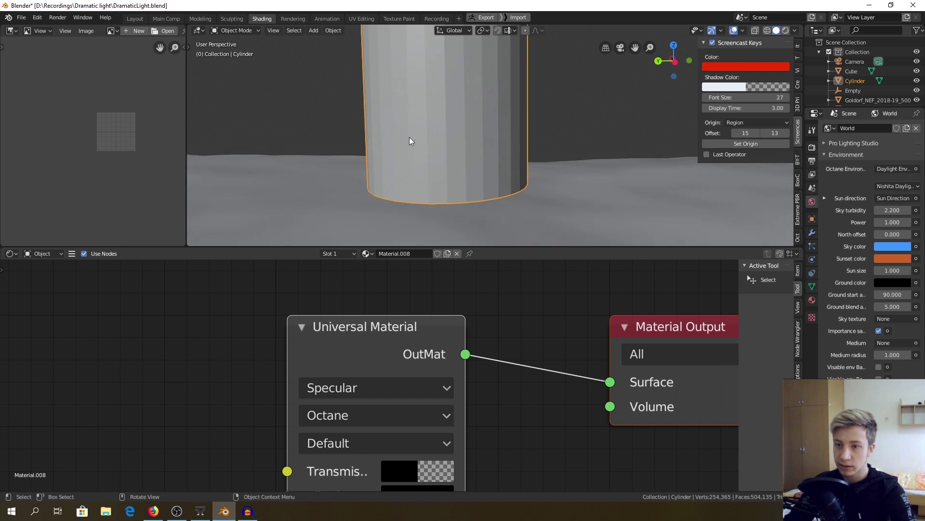
{"action": "key", "text": "Tab"}
{"action": "left_click", "coordinate": [423, 145]}
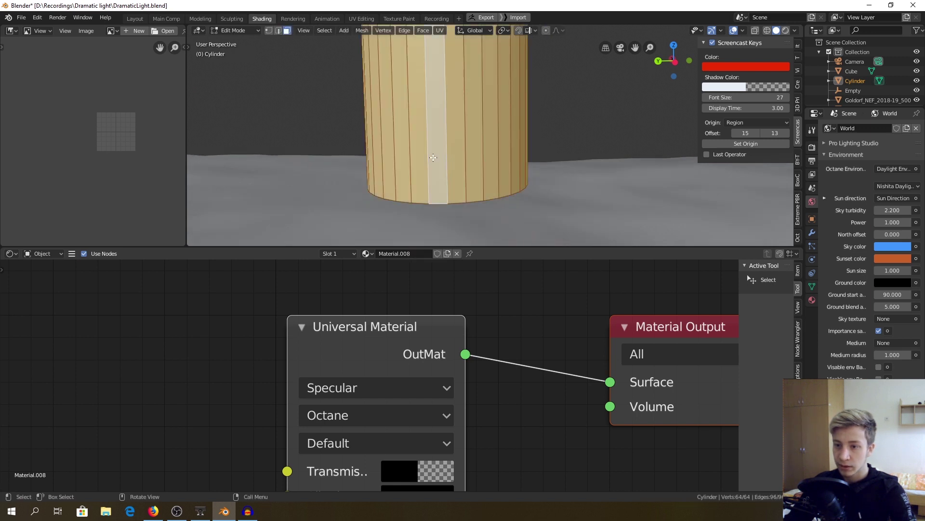
{"action": "scroll", "coordinate": [419, 146], "scroll_direction": "down", "scroll_amount": 3}
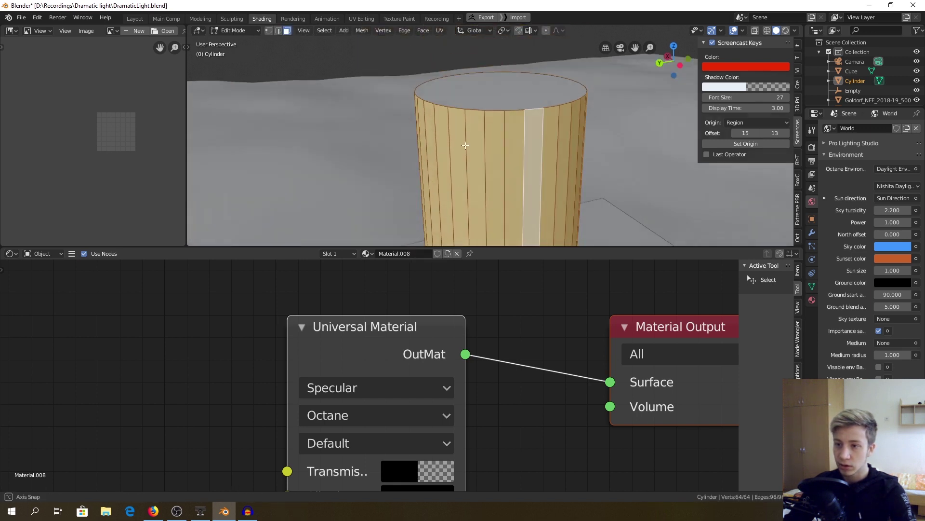
{"action": "mouse_move", "coordinate": [418, 147]}
{"action": "middle_mouse_down"}
{"action": "mouse_move", "coordinate": [471, 61]}
{"action": "mouse_move", "coordinate": [477, 101]}
{"action": "middle_mouse_up"}
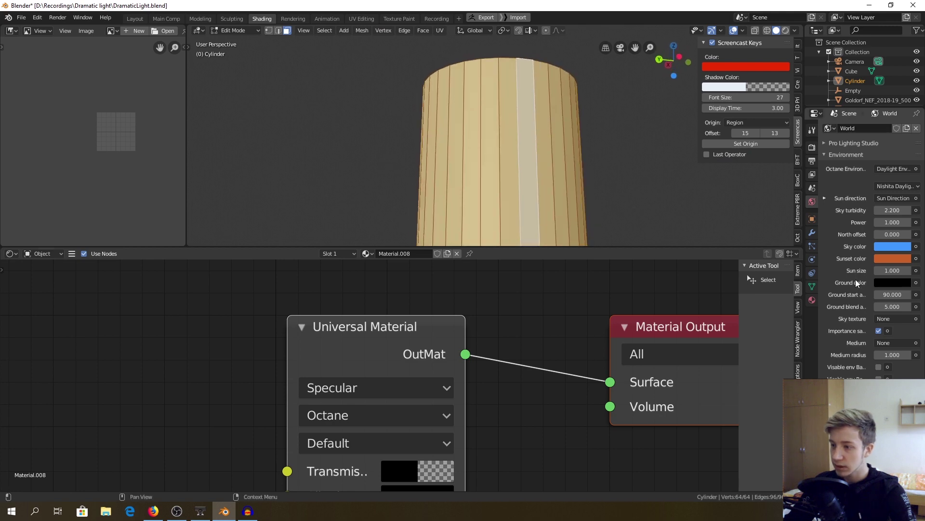
{"action": "left_click", "coordinate": [812, 299]}
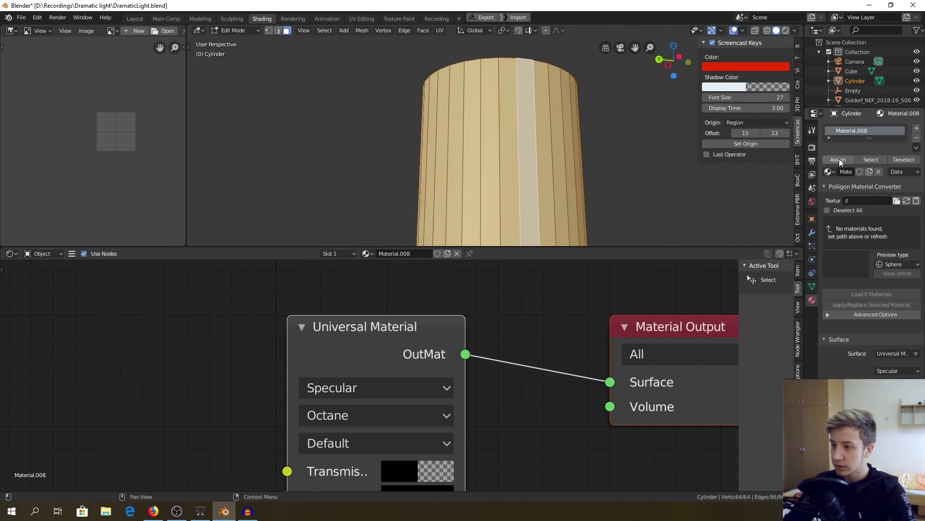
Add a second material slot with new Material.009 alongside Material.008.
{"action": "left_click", "coordinate": [371, 254]}
{"action": "left_click", "coordinate": [918, 129]}
{"action": "left_click", "coordinate": [405, 254]}
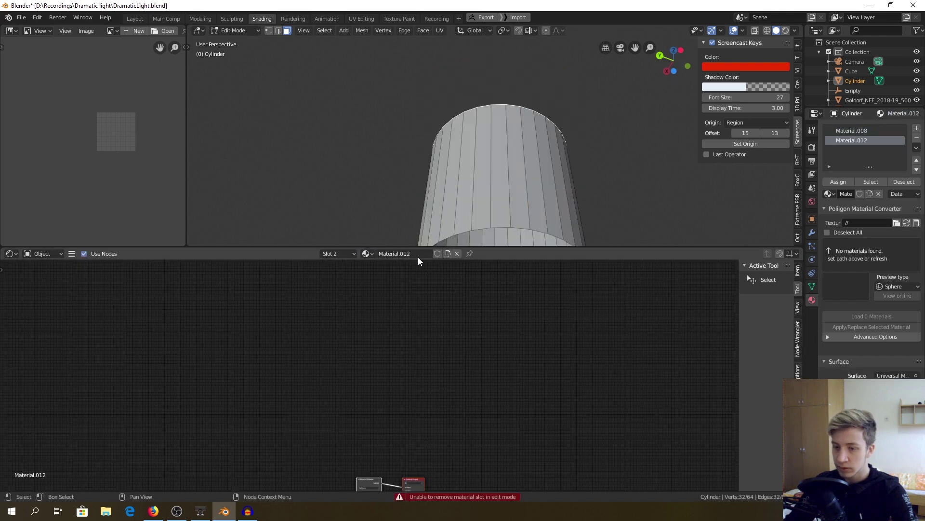
{"action": "middle_click_drag", "start_coordinate": [458, 374], "coordinate": [481, 263]}
{"action": "scroll", "coordinate": [434, 349], "scroll_direction": "up", "scroll_amount": 2}
{"action": "scroll", "coordinate": [428, 345], "scroll_direction": "up", "scroll_amount": 2}
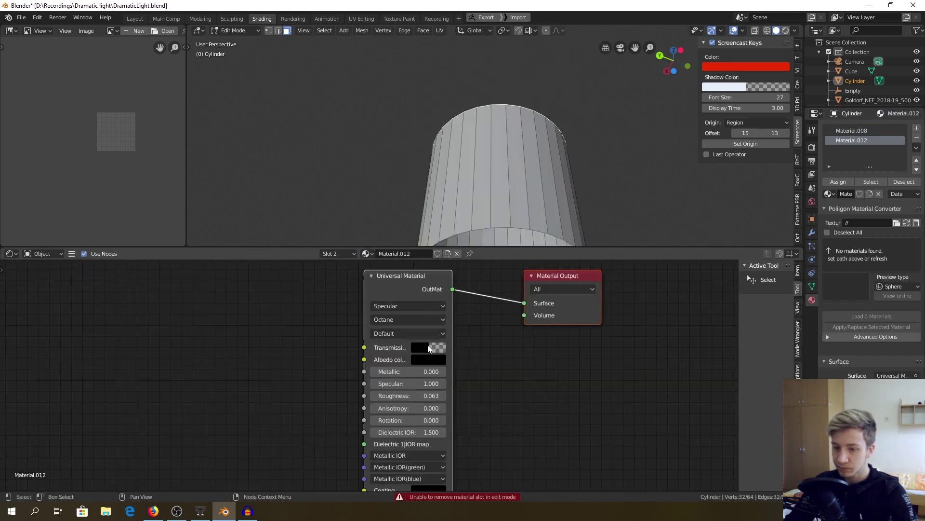
Select the cylinder's top face for the new material.
{"action": "mouse_move", "coordinate": [542, 145]}
{"action": "middle_mouse_down"}
{"action": "mouse_move", "coordinate": [546, 192]}
{"action": "mouse_move", "coordinate": [495, 144]}
{"action": "middle_mouse_up"}
{"action": "left_click", "coordinate": [495, 145]}
{"action": "scroll", "coordinate": [578, 113], "scroll_direction": "down", "scroll_amount": 3}
{"action": "middle_click_drag", "start_coordinate": [578, 113], "coordinate": [633, 148]}
{"action": "mouse_move", "coordinate": [435, 138]}
{"action": "middle_mouse_down"}
{"action": "mouse_move", "coordinate": [325, 146]}
{"action": "mouse_move", "coordinate": [395, 142]}
{"action": "mouse_move", "coordinate": [451, 223]}
{"action": "middle_mouse_up"}
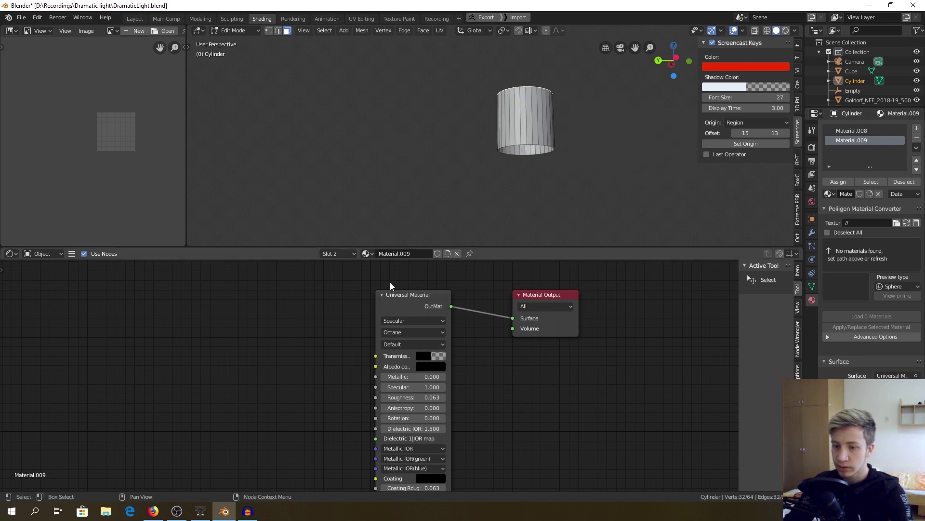
Replace the Universal Material node with a Diffuse Material feeding the output's Surface.
{"action": "key", "text": "x"}
{"action": "key", "text": "shift+a"}
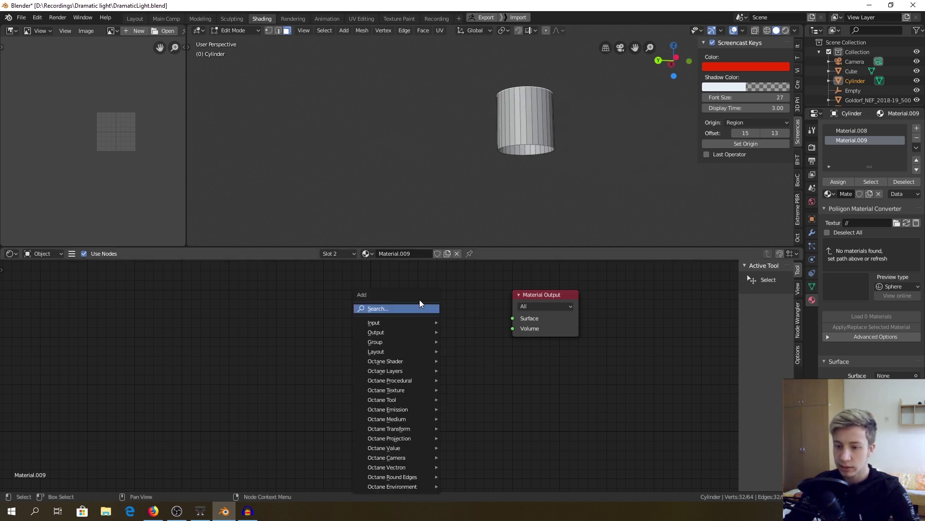
{"action": "left_click", "coordinate": [419, 303]}
{"action": "type", "text": "di"}
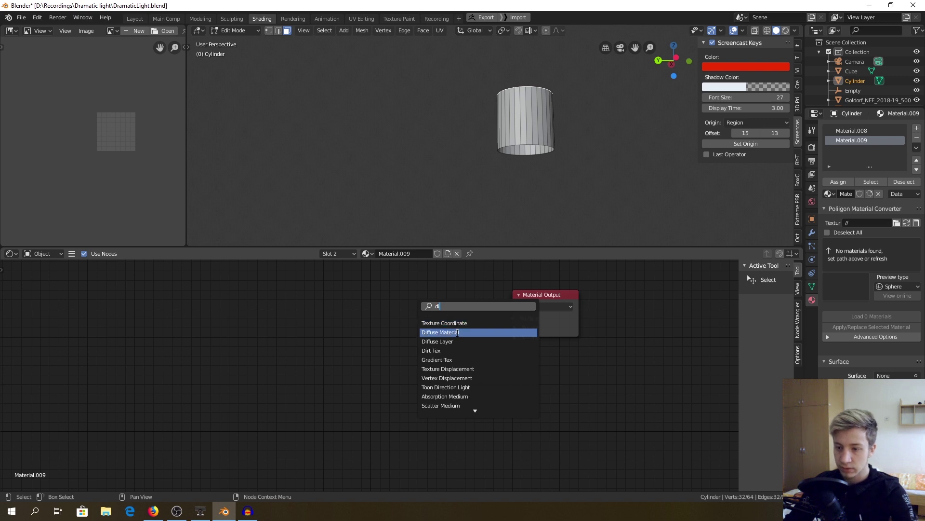
{"action": "left_click", "coordinate": [451, 332]}
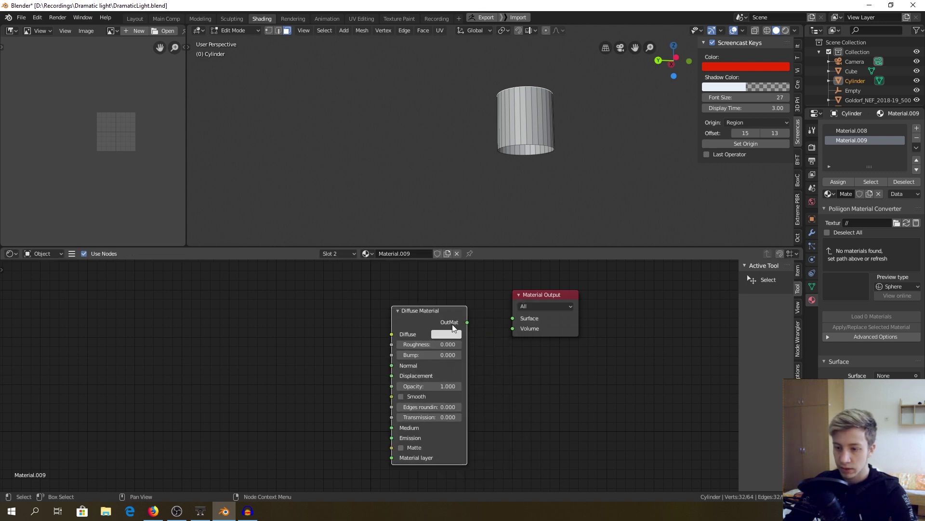
{"action": "left_click_drag", "start_coordinate": [467, 322], "coordinate": [513, 318]}
{"action": "scroll", "coordinate": [372, 354], "scroll_direction": "up", "scroll_amount": 3}
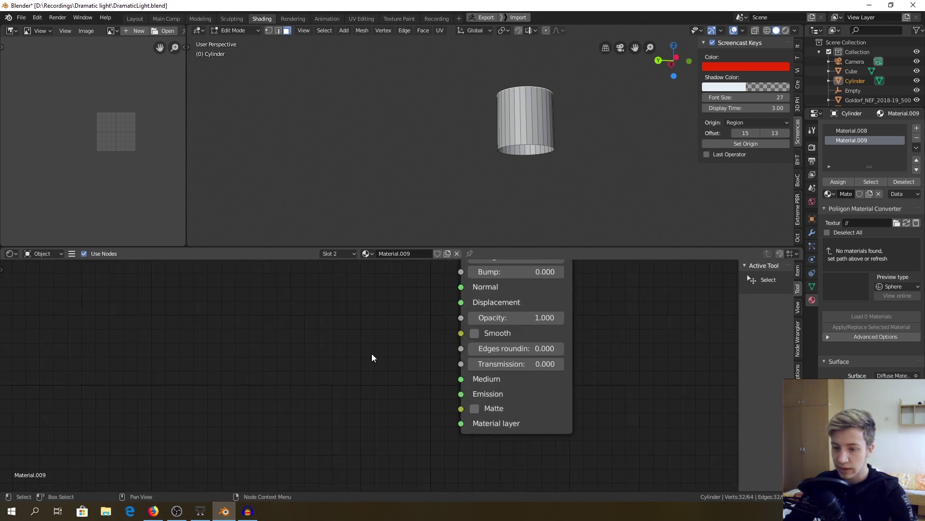
{"action": "scroll", "coordinate": [372, 357], "scroll_direction": "down", "scroll_amount": 2}
Link a Black Body Emission node into the Diffuse Emission input and start the rendered preview.
{"action": "key", "text": "shift+a"}
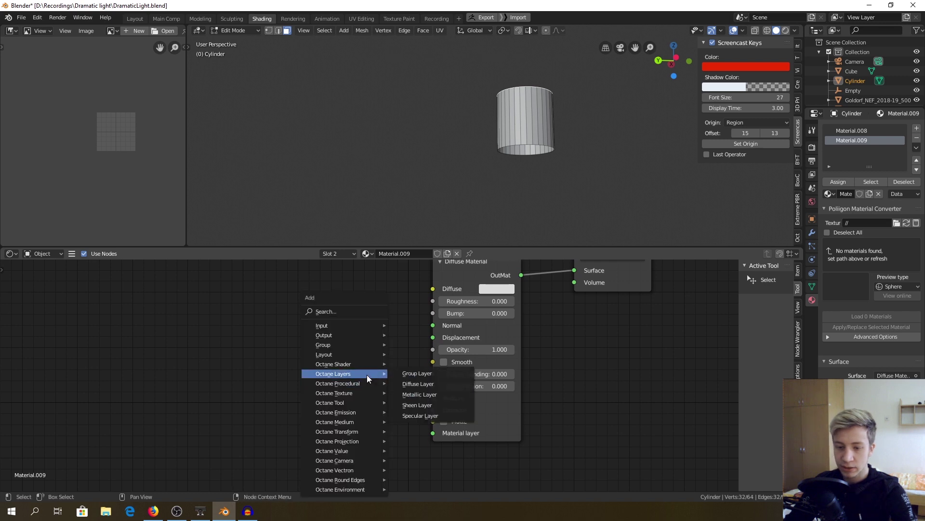
{"action": "mouse_move", "coordinate": [335, 413]}
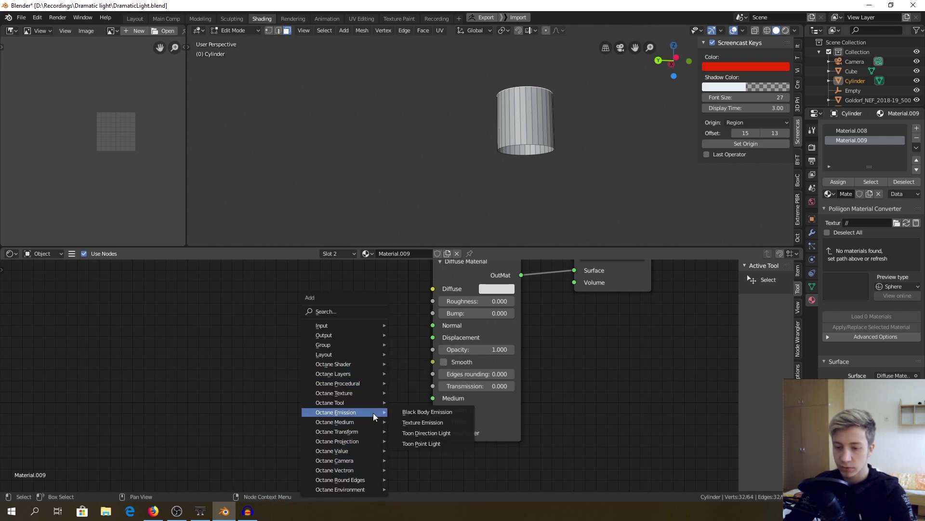
{"action": "left_click", "coordinate": [430, 413]}
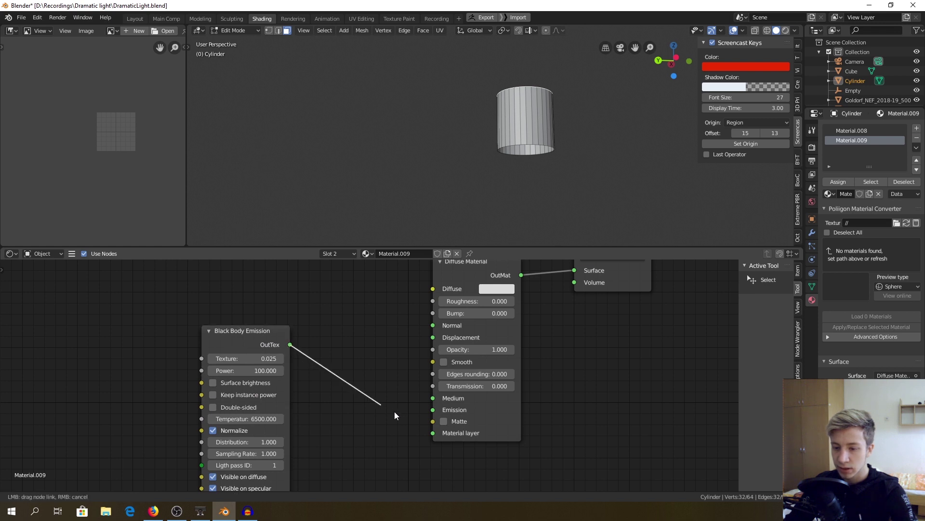
{"action": "left_click_drag", "start_coordinate": [290, 344], "coordinate": [434, 409]}
{"action": "key", "text": "shift+z"}
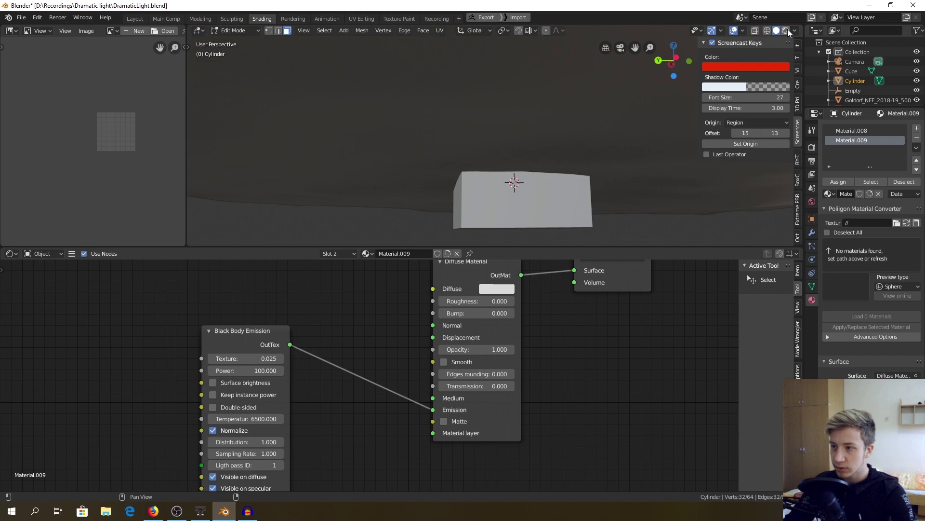
Select all of the cylinder mesh, apply a Mesh > Shading option, and return to object mode.
{"action": "key", "text": "Tab"}
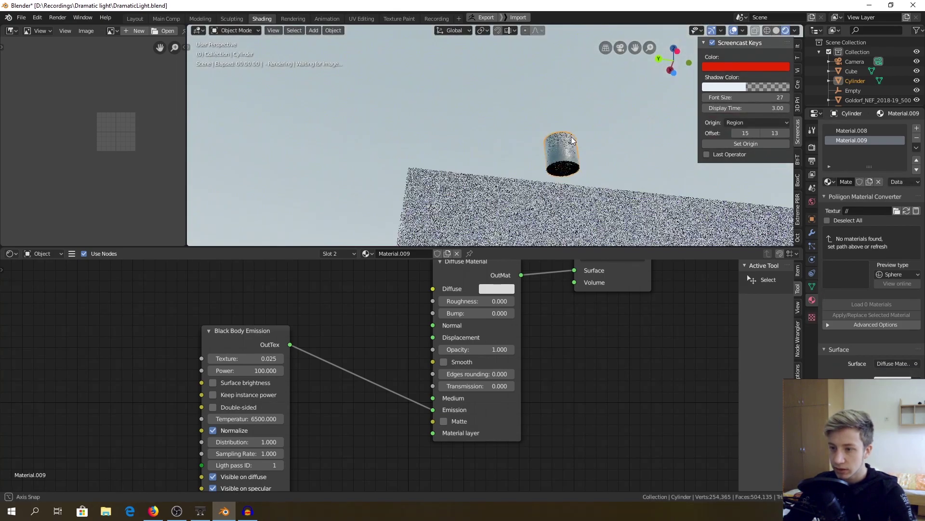
{"action": "middle_click_drag", "start_coordinate": [557, 127], "coordinate": [496, 151]}
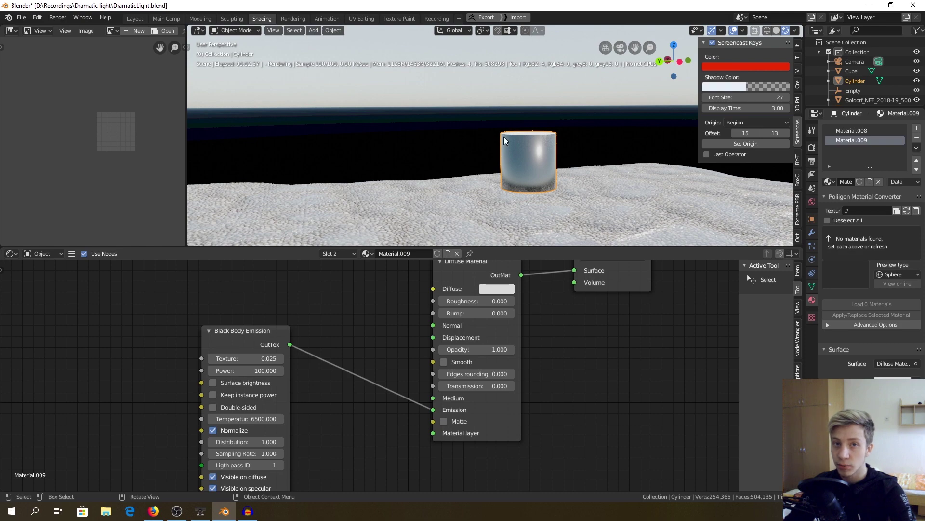
{"action": "key", "text": "Tab"}
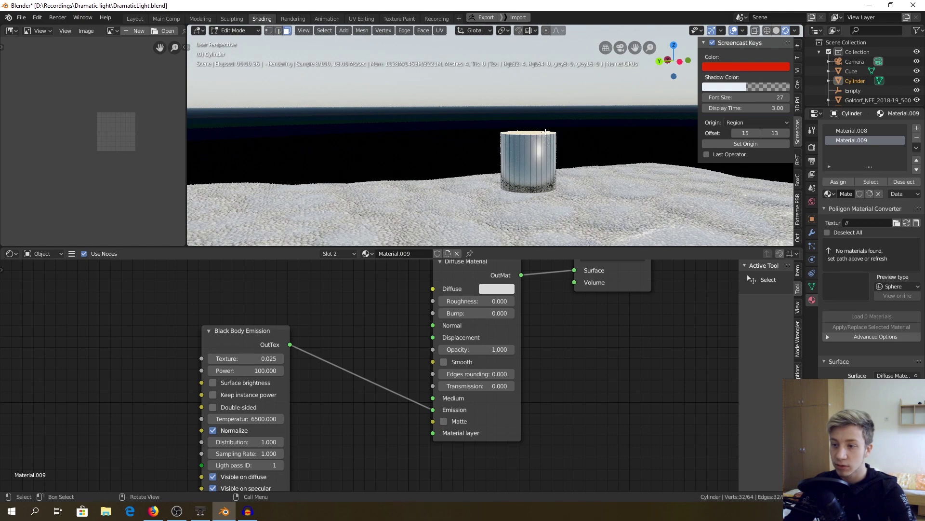
{"action": "key", "text": "a"}
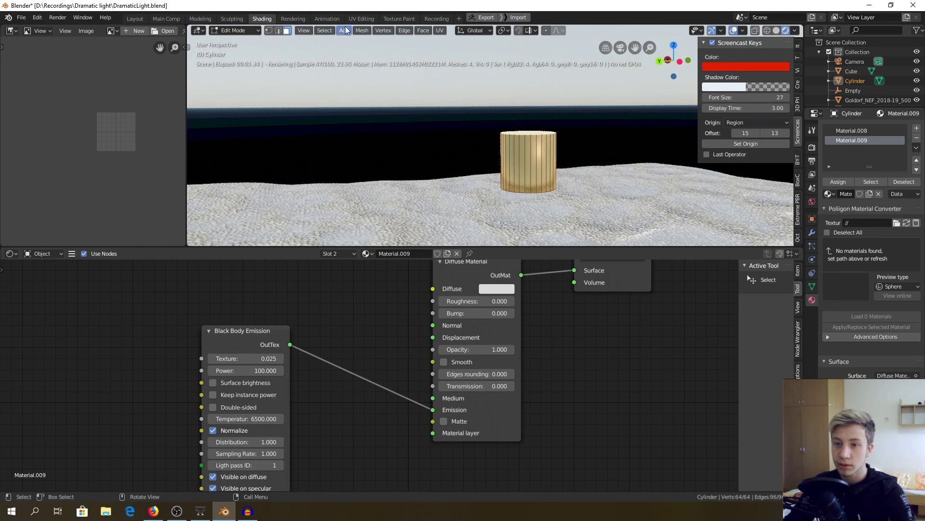
{"action": "left_click", "coordinate": [362, 31]}
{"action": "mouse_move", "coordinate": [391, 41]}
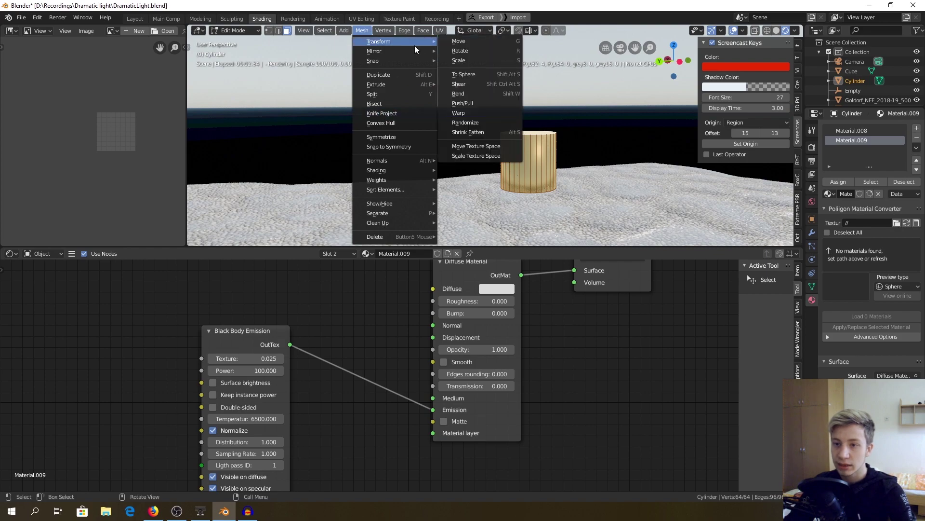
{"action": "left_click", "coordinate": [500, 159]}
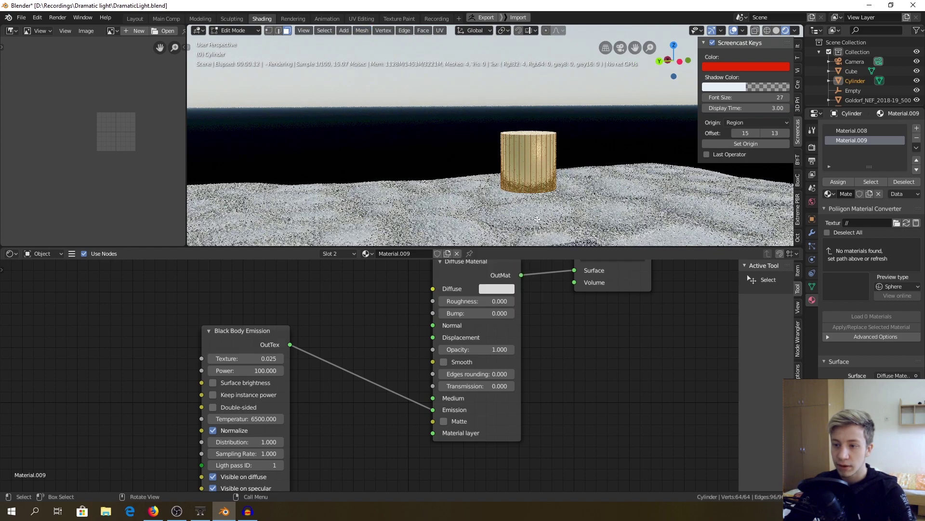
{"action": "key", "text": "Tab"}
{"action": "mouse_move", "coordinate": [600, 165]}
{"action": "middle_mouse_down"}
{"action": "mouse_move", "coordinate": [544, 104]}
{"action": "mouse_move", "coordinate": [538, 192]}
{"action": "mouse_move", "coordinate": [547, 116]}
{"action": "mouse_move", "coordinate": [551, 132]}
{"action": "middle_mouse_up"}
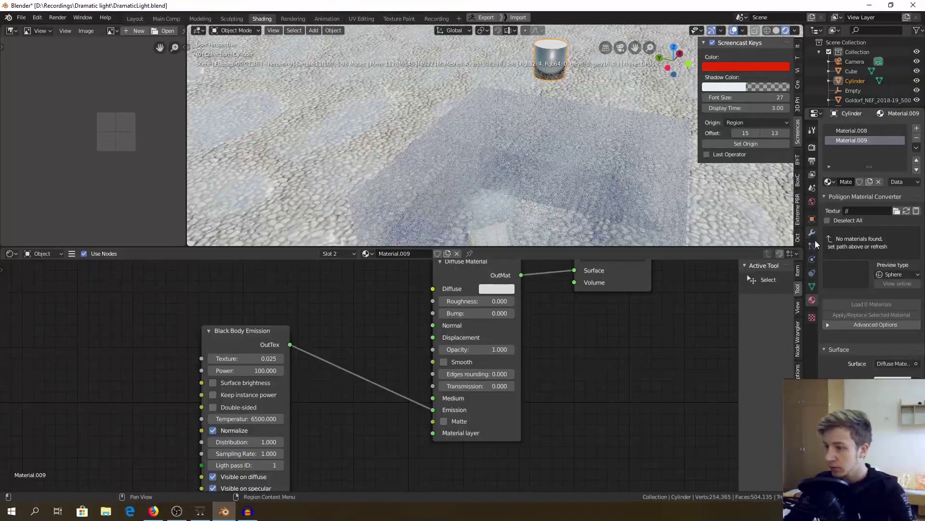
Set the world daylight Sun Power to 0, then begin editing the black body emission power.
{"action": "left_click", "coordinate": [813, 204]}
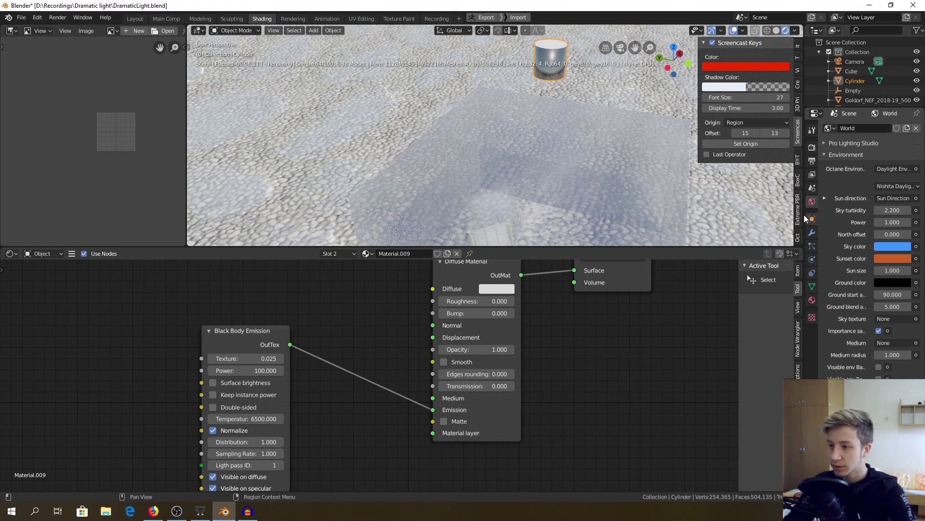
{"action": "key", "text": "BackSpace"}
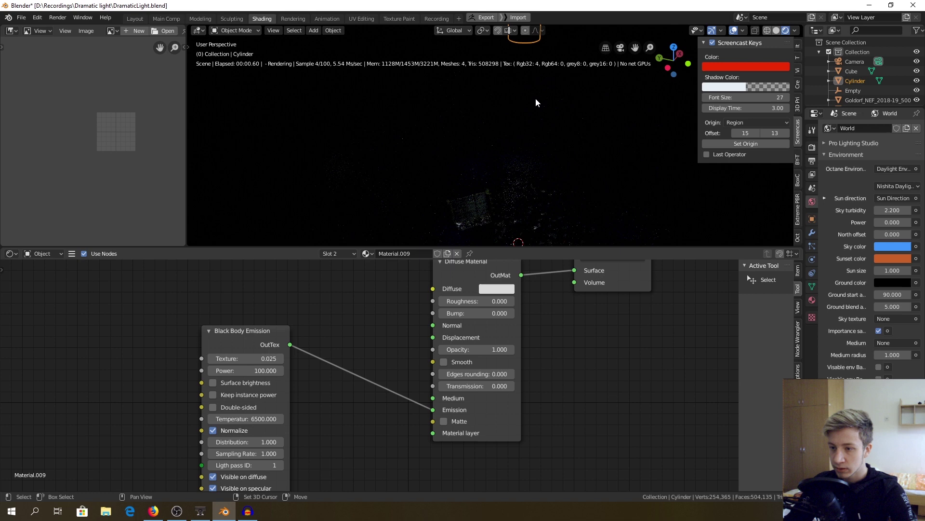
{"action": "middle_click_drag", "start_coordinate": [536, 103], "coordinate": [535, 119], "text": "shift"}
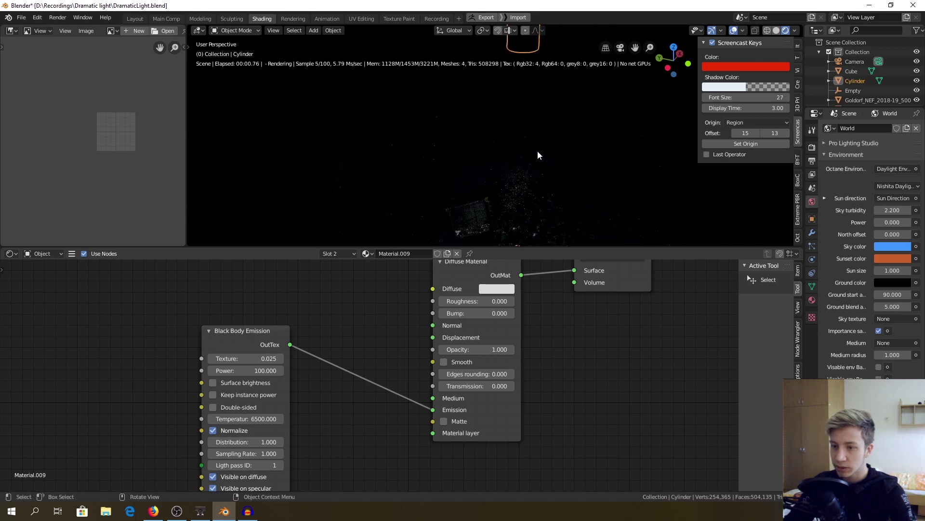
{"action": "scroll", "coordinate": [541, 180], "scroll_direction": "down", "scroll_amount": 2}
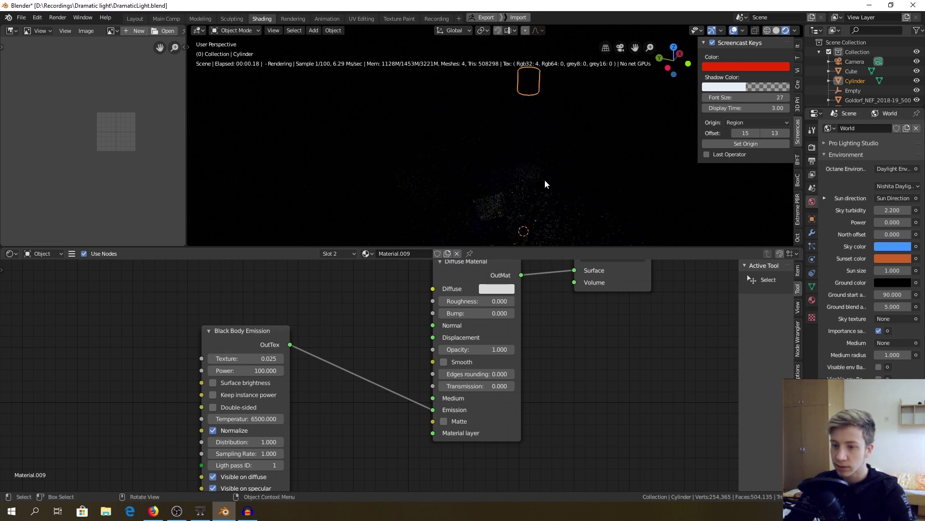
{"action": "left_click", "coordinate": [246, 371]}
{"action": "type", "text": "10000"}
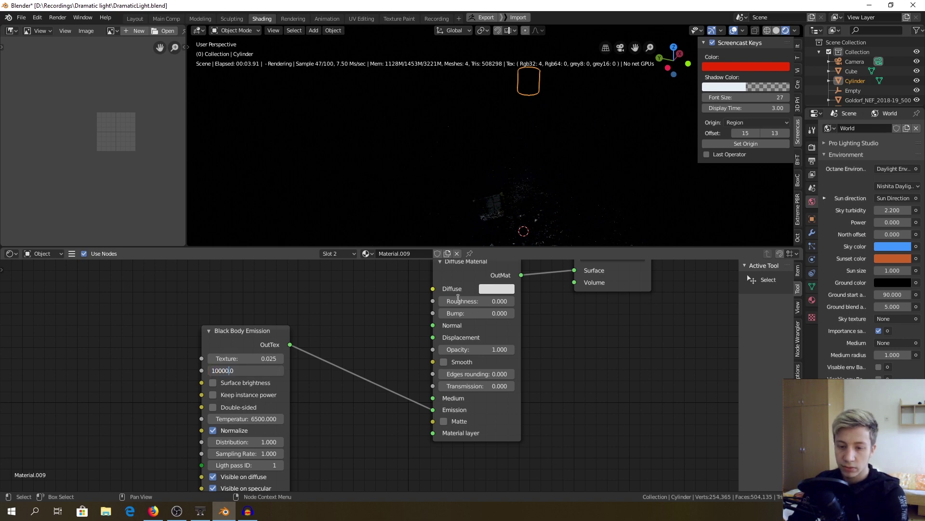
Set emission power to 10000, view the lit chapel through the camera, and select the cube's medium material.
{"action": "key", "text": "Return"}
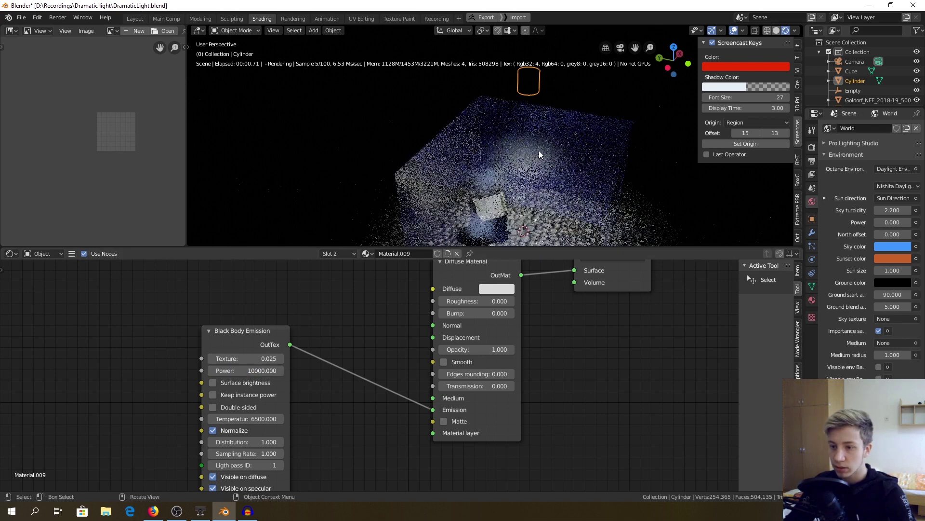
{"action": "mouse_move", "coordinate": [538, 151]}
{"action": "middle_mouse_down"}
{"action": "mouse_move", "coordinate": [546, 158]}
{"action": "mouse_move", "coordinate": [548, 134]}
{"action": "middle_mouse_up"}
{"action": "key", "text": "grave"}
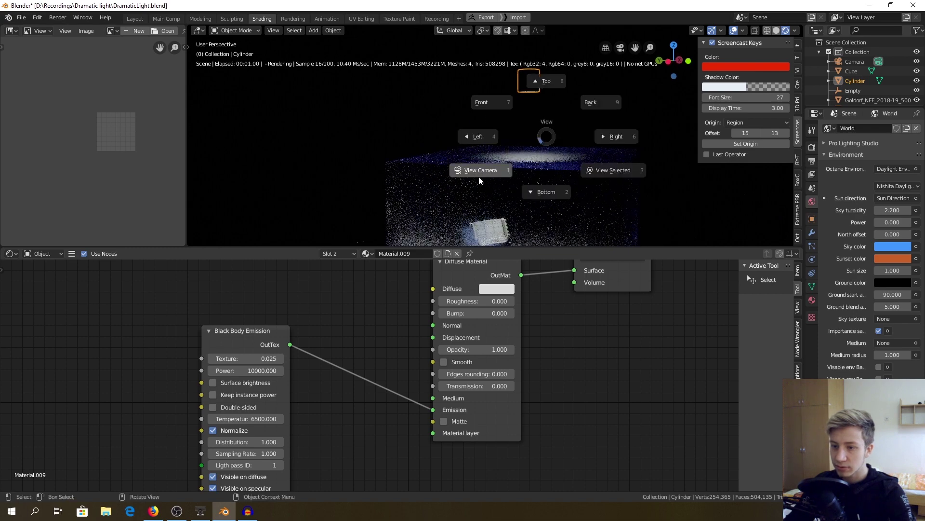
{"action": "left_click", "coordinate": [478, 177]}
{"action": "scroll", "coordinate": [419, 165], "scroll_direction": "up", "scroll_amount": 4}
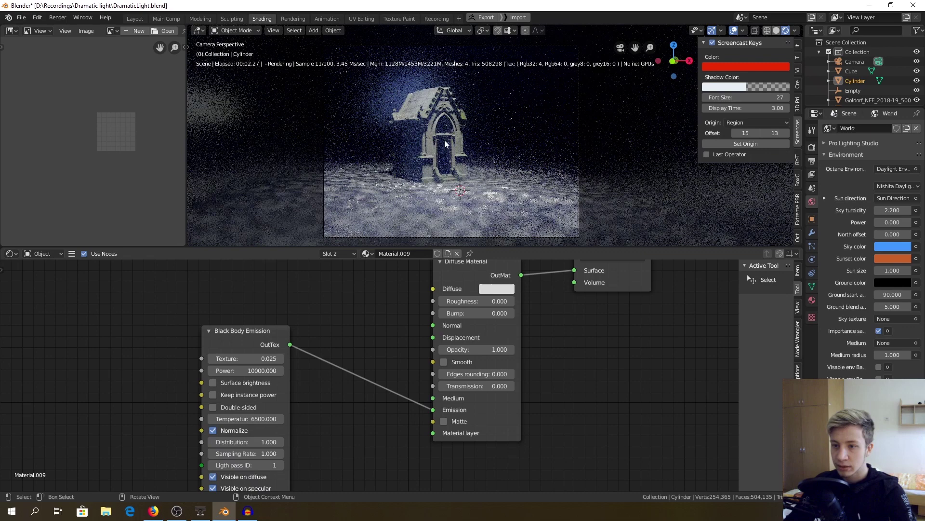
{"action": "left_click", "coordinate": [540, 90]}
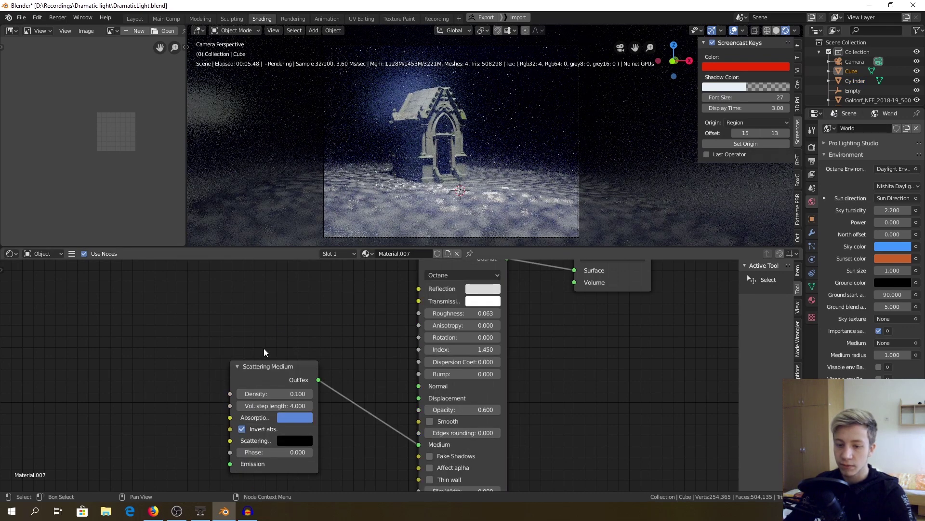
{"action": "scroll", "coordinate": [419, 140], "scroll_direction": "down", "scroll_amount": 3}
{"action": "scroll", "coordinate": [436, 85], "scroll_direction": "down", "scroll_amount": 2}
Scale down the cylinder's bottom edge loop so the emitter tapers.
{"action": "left_click", "coordinate": [442, 236]}
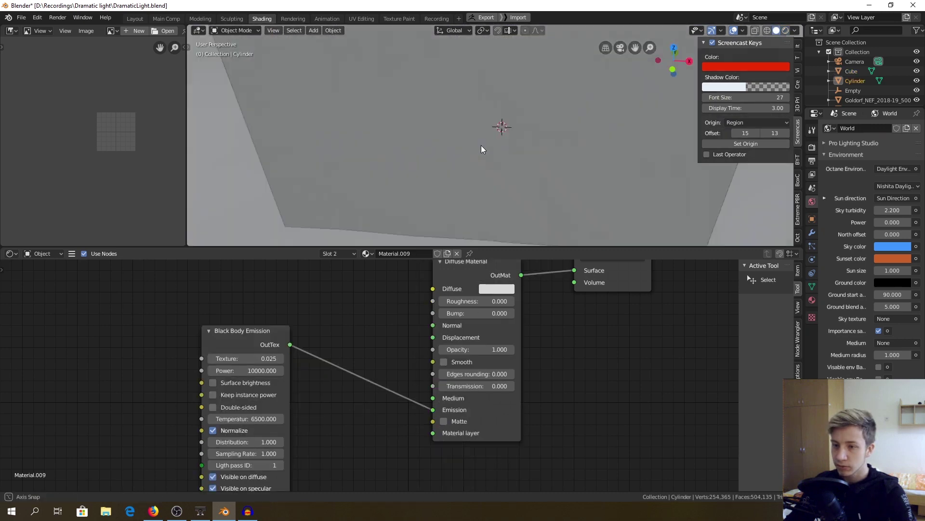
{"action": "scroll", "coordinate": [492, 165], "scroll_direction": "down", "scroll_amount": 3}
{"action": "scroll", "coordinate": [483, 209], "scroll_direction": "down", "scroll_amount": 3}
{"action": "middle_click_drag", "start_coordinate": [482, 208], "coordinate": [498, 112]}
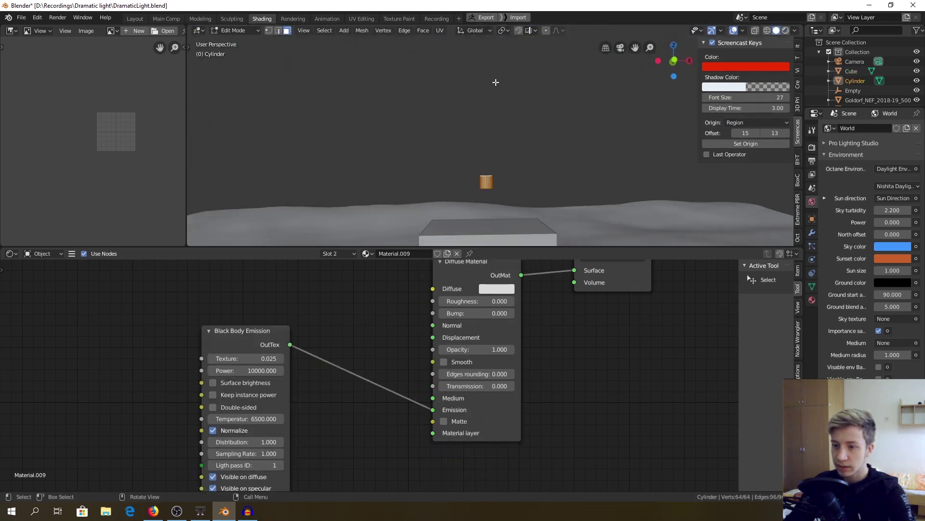
{"action": "scroll", "coordinate": [498, 116], "scroll_direction": "up", "scroll_amount": 5}
{"action": "key", "text": "Tab"}
{"action": "left_click", "coordinate": [505, 163], "text": "alt"}
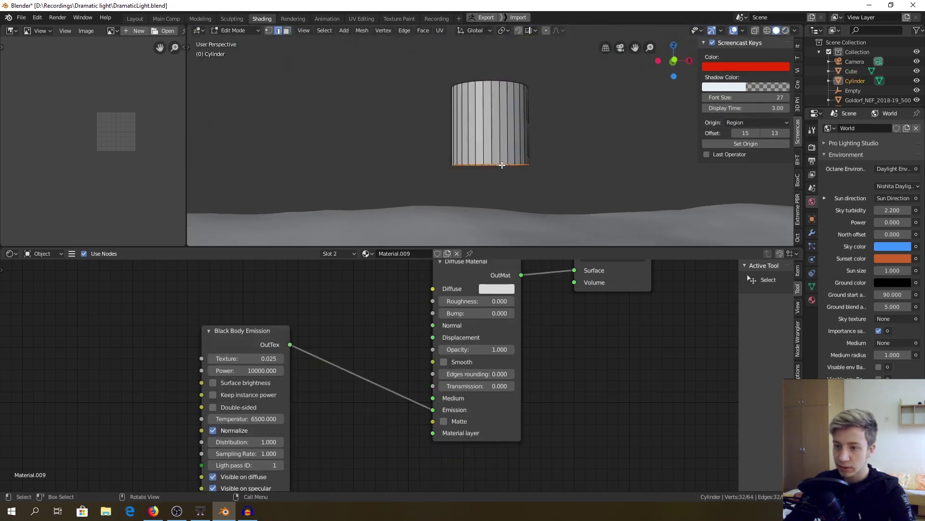
{"action": "mouse_move", "coordinate": [506, 163]}
{"action": "middle_mouse_down"}
{"action": "mouse_move", "coordinate": [553, 139]}
{"action": "mouse_move", "coordinate": [593, 168]}
{"action": "middle_mouse_up"}
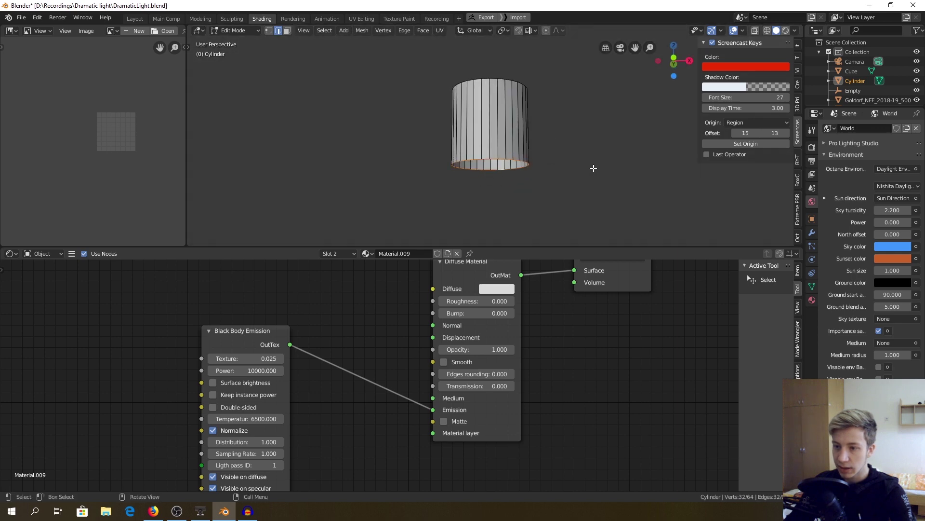
{"action": "key", "text": "s"}
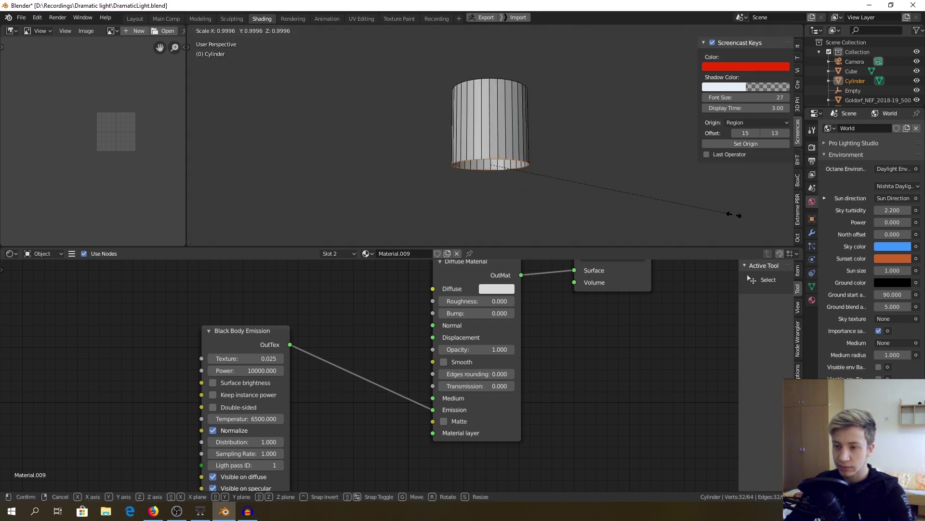
{"action": "left_click", "coordinate": [599, 192]}
Check the tapered cylinder through the camera in rendered preview and return to object mode.
{"action": "key", "text": "grave"}
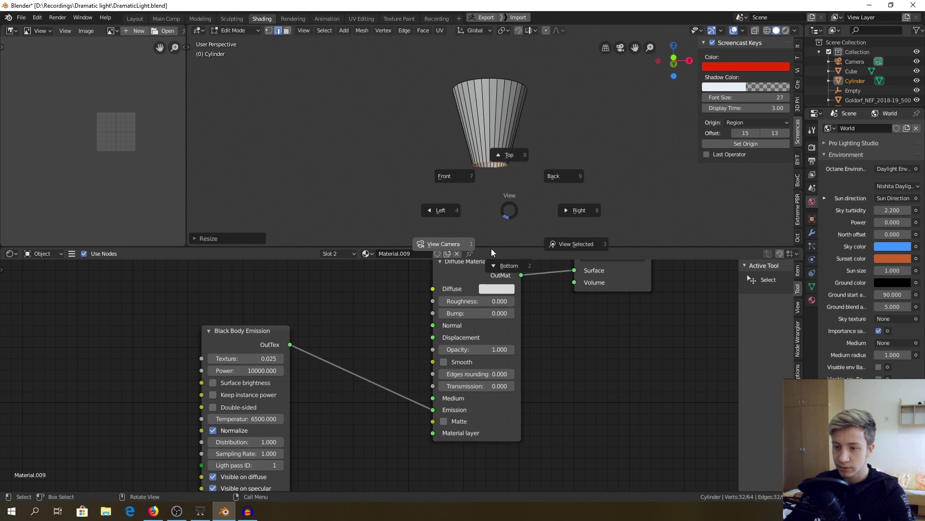
{"action": "left_click", "coordinate": [547, 243]}
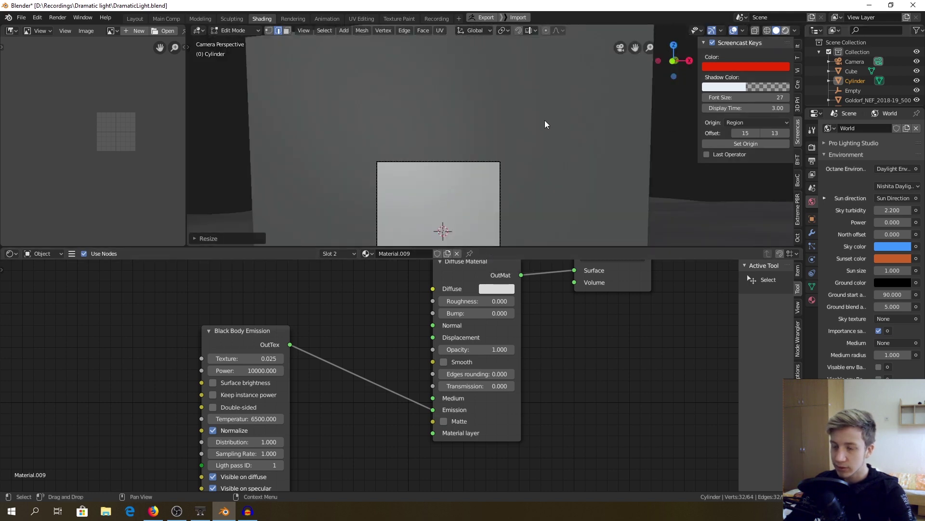
{"action": "key", "text": "shift+z"}
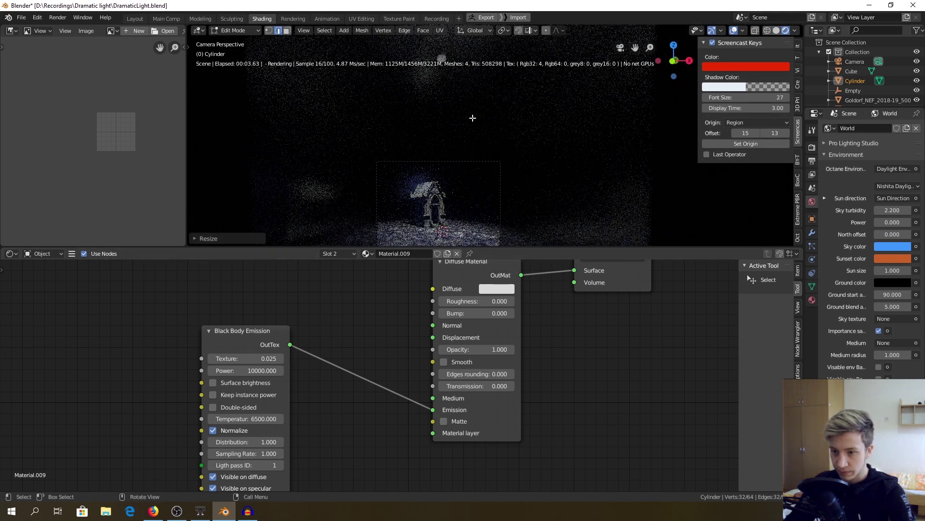
{"action": "scroll", "coordinate": [429, 122], "scroll_direction": "up", "scroll_amount": 8}
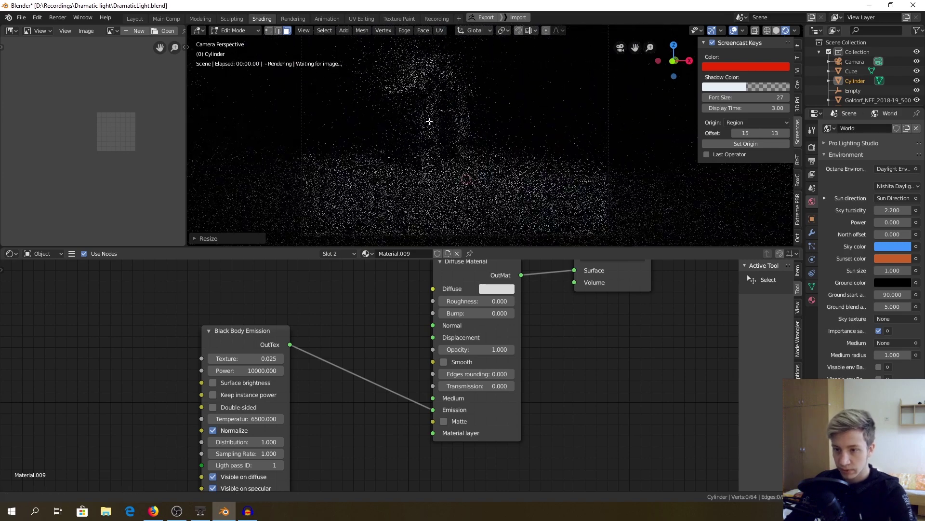
{"action": "scroll", "coordinate": [449, 124], "scroll_direction": "down", "scroll_amount": 2}
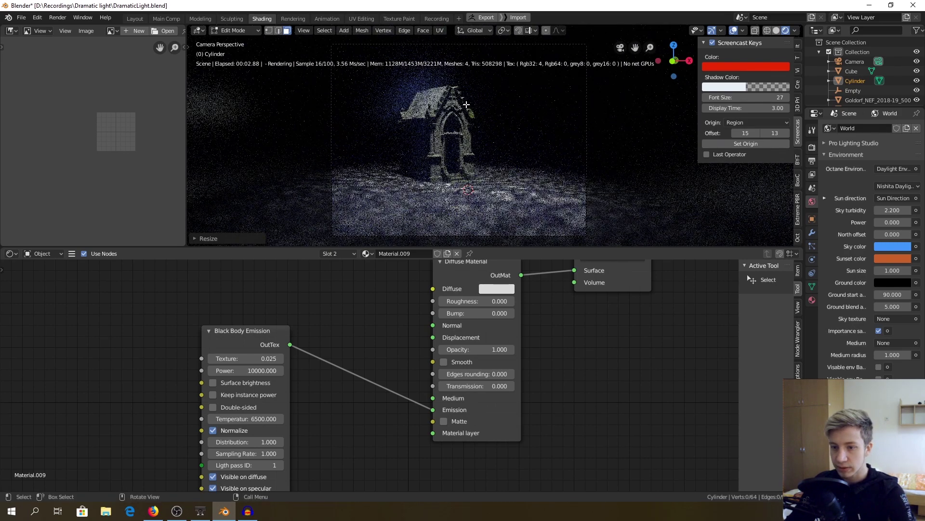
{"action": "scroll", "coordinate": [507, 195], "scroll_direction": "down", "scroll_amount": 4}
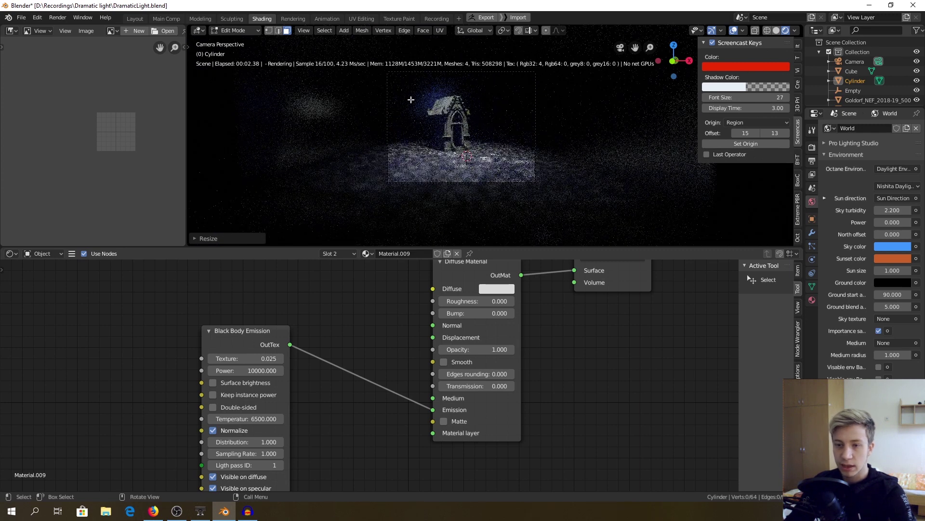
{"action": "scroll", "coordinate": [506, 121], "scroll_direction": "down", "scroll_amount": 2}
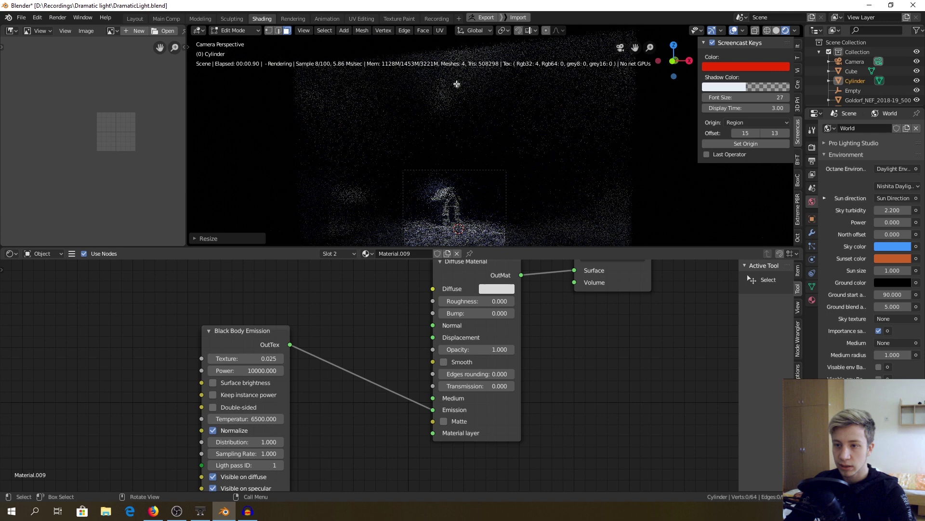
{"action": "key", "text": "Tab"}
{"action": "key", "text": "ctrl+Tab"}
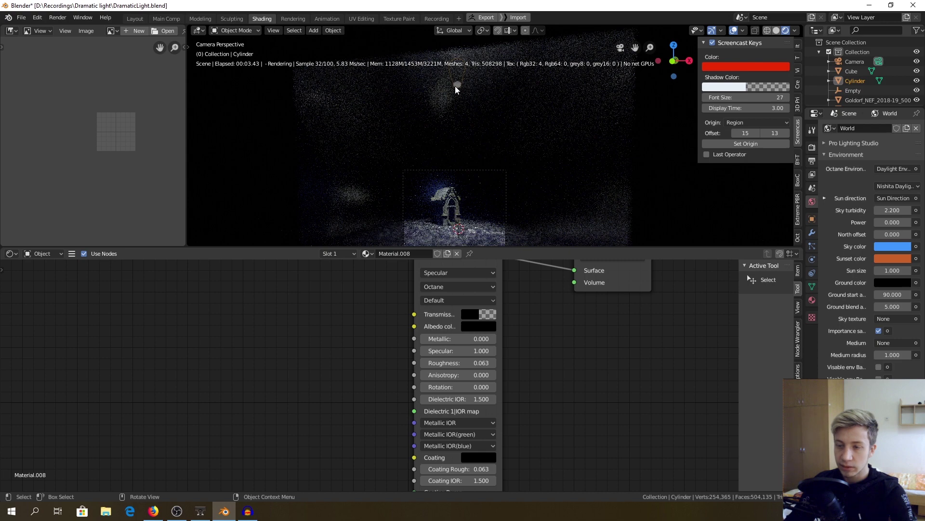
Move the cylinder along Z above the chapel and check it through the camera.
{"action": "key", "text": "g"}
{"action": "key", "text": "z"}
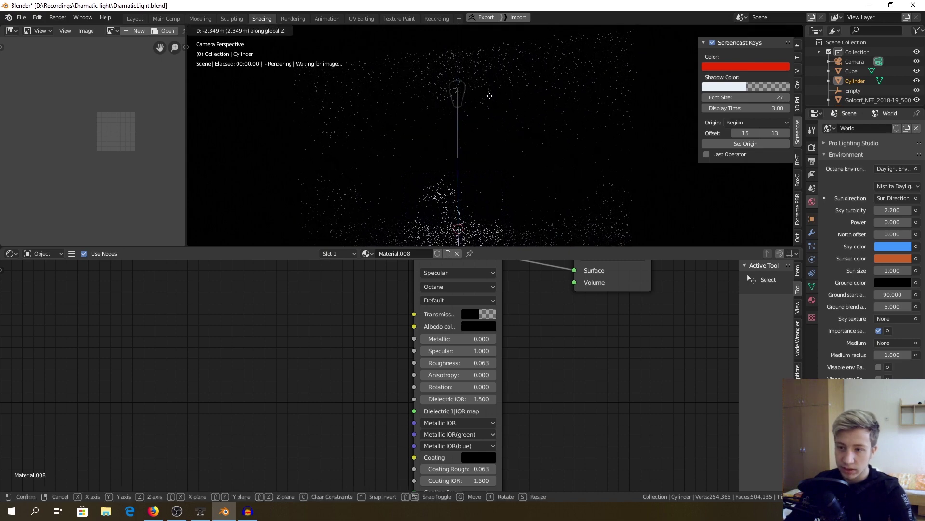
{"action": "left_click", "coordinate": [492, 126]}
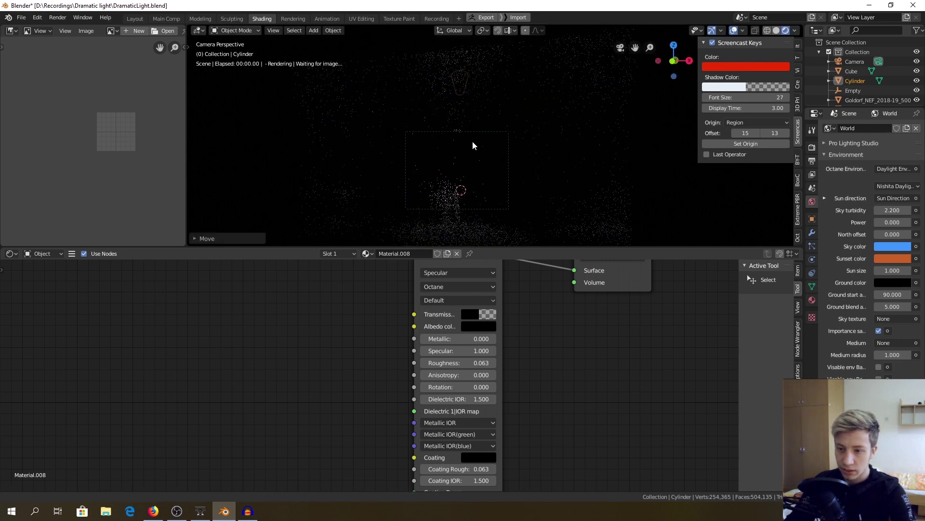
{"action": "middle_click_drag", "start_coordinate": [518, 116], "coordinate": [474, 164]}
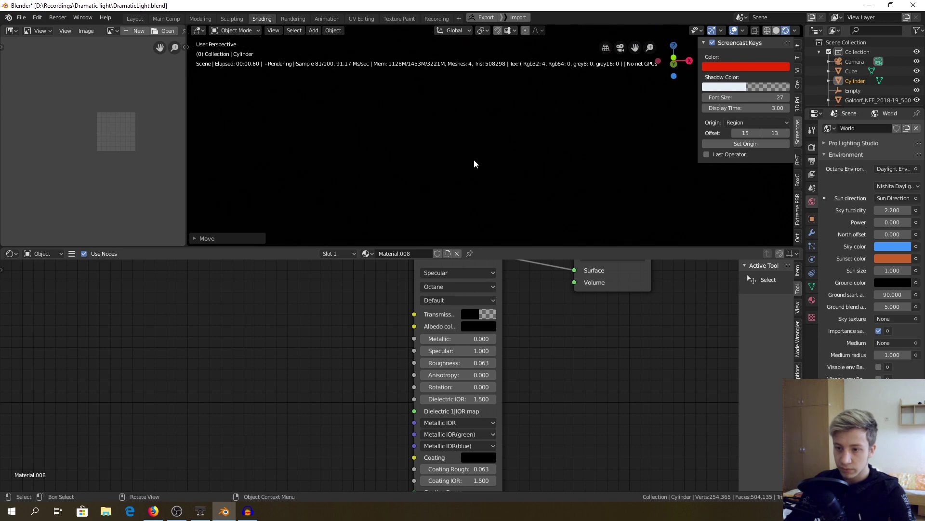
{"action": "key", "text": "grave"}
{"action": "left_click", "coordinate": [449, 212]}
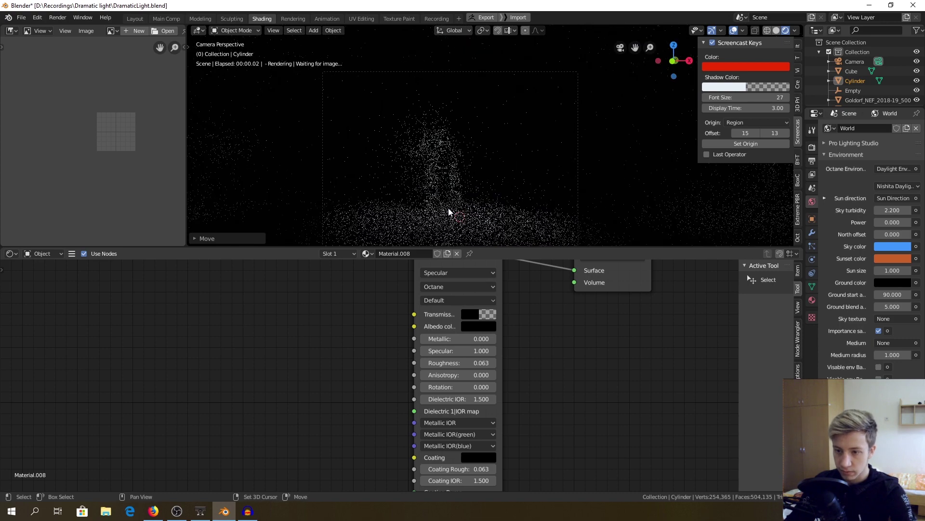
{"action": "scroll", "coordinate": [471, 137], "scroll_direction": "up", "scroll_amount": 2}
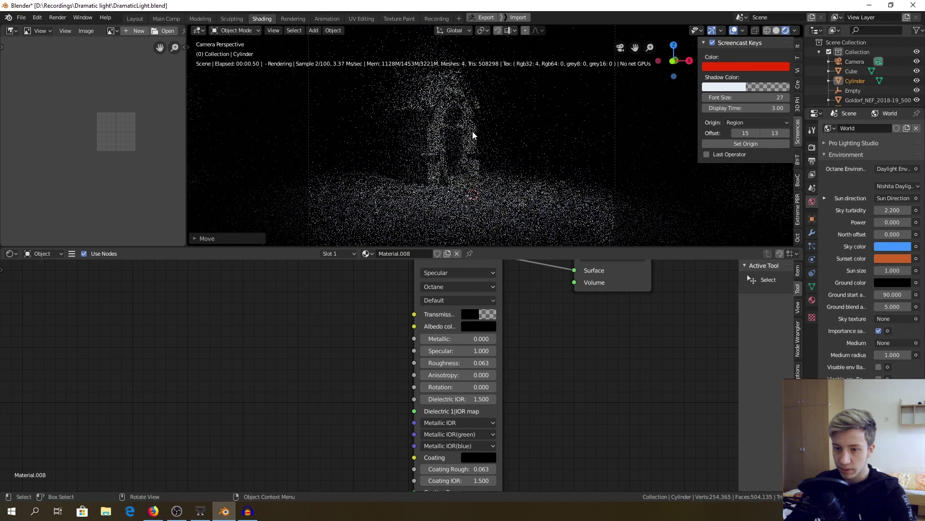
{"action": "scroll", "coordinate": [472, 134], "scroll_direction": "up", "scroll_amount": 1}
{"action": "scroll", "coordinate": [472, 160], "scroll_direction": "up", "scroll_amount": 1}
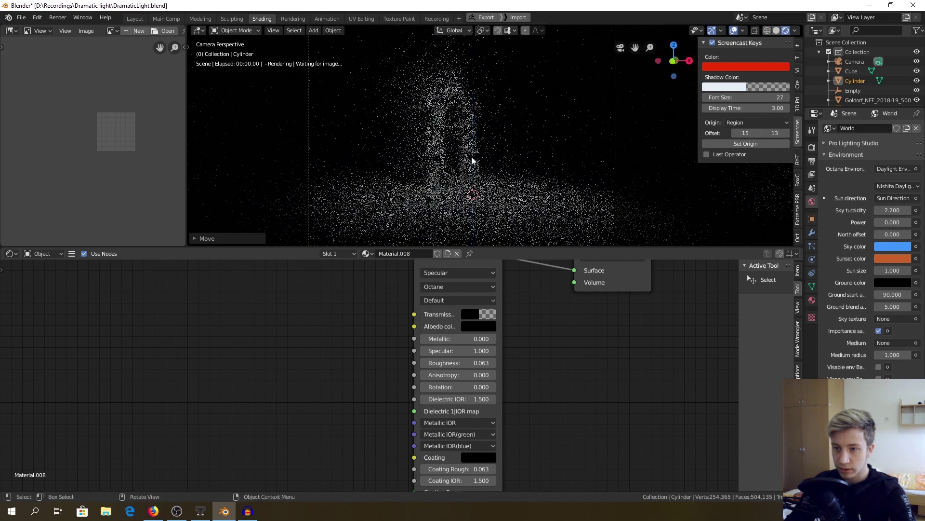
{"action": "scroll", "coordinate": [471, 161], "scroll_direction": "down", "scroll_amount": 1}
{"action": "scroll", "coordinate": [528, 97], "scroll_direction": "down", "scroll_amount": 1}
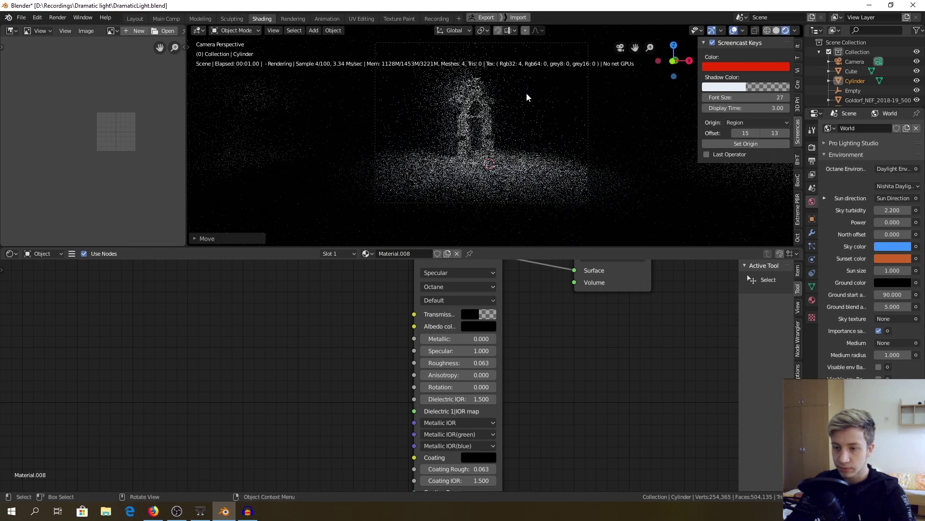
Fine-tune the cylinder's position so the chapel is lit from above.
{"action": "key", "text": "g"}
{"action": "left_click", "coordinate": [510, 137]}
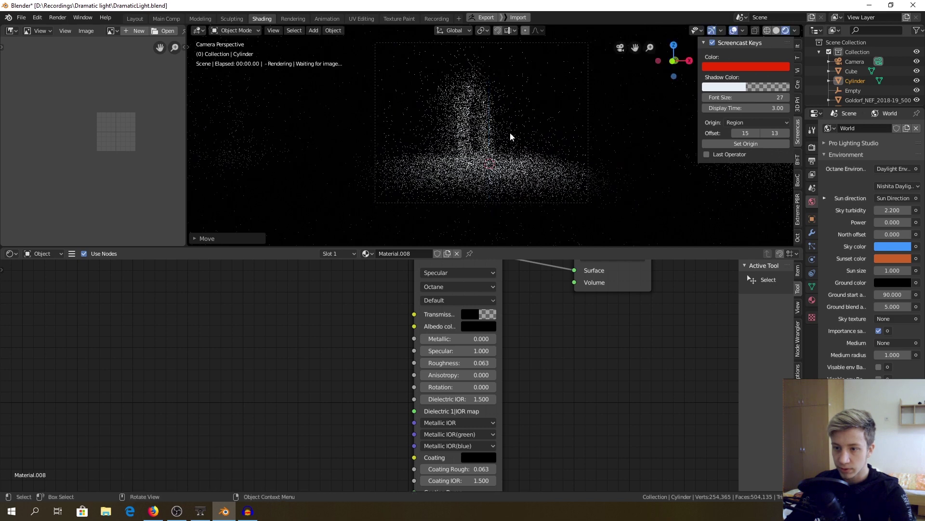
{"action": "scroll", "coordinate": [481, 105], "scroll_direction": "up", "scroll_amount": 1}
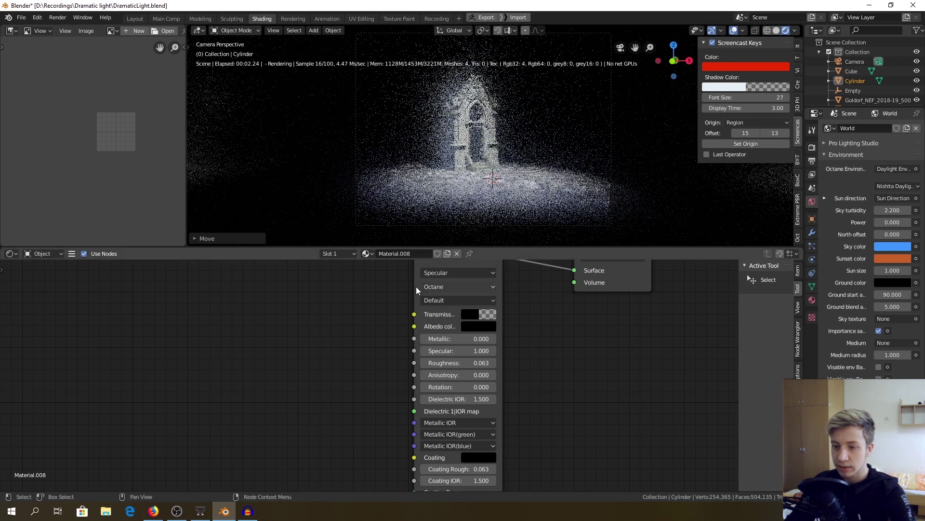
{"action": "middle_click_drag", "start_coordinate": [380, 286], "coordinate": [348, 379]}
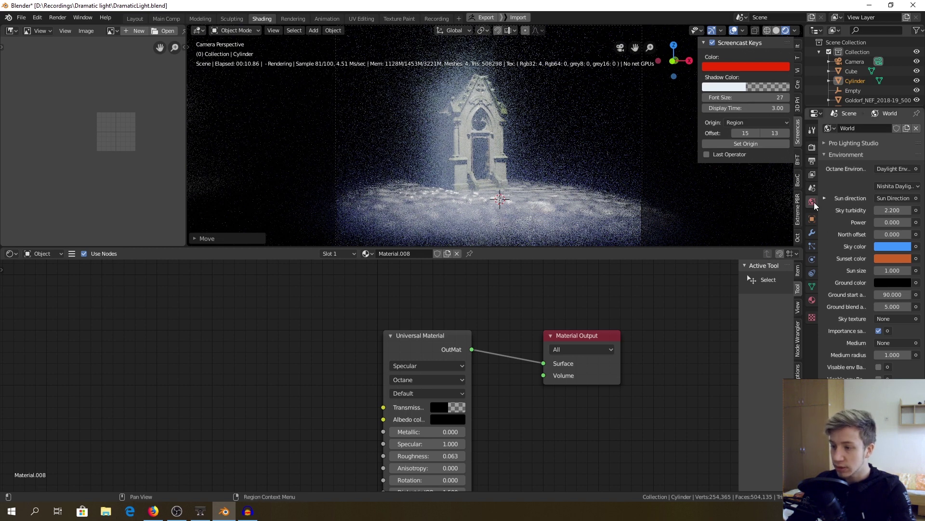
Step the daylight sky Power through 0.2, 0.1 and 0.02 down to 0.005.
{"action": "left_click", "coordinate": [908, 222]}
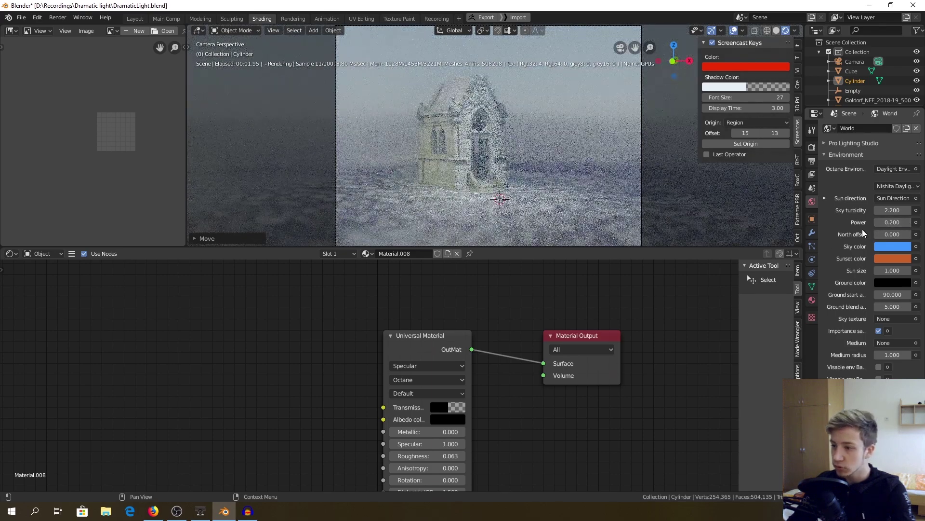
{"action": "left_click", "coordinate": [876, 222]}
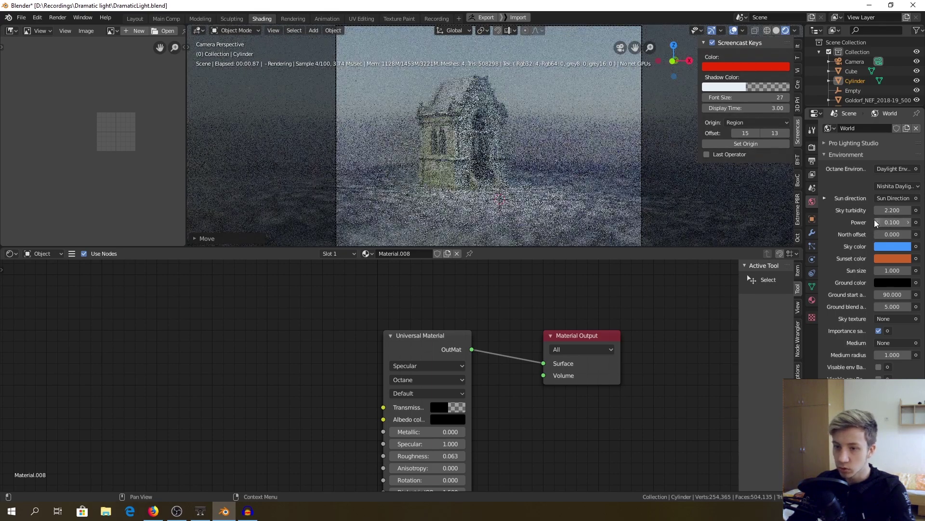
{"action": "left_click", "coordinate": [891, 223]}
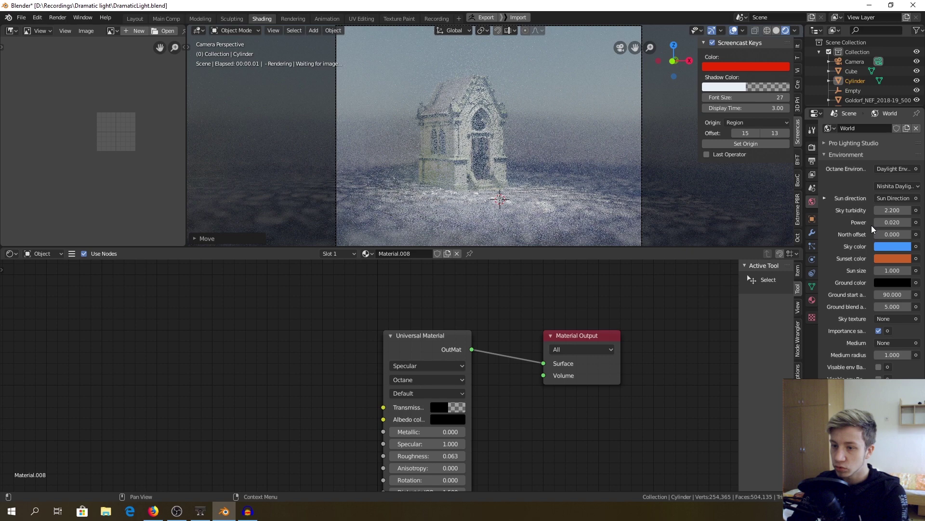
{"action": "key", "text": "Return"}
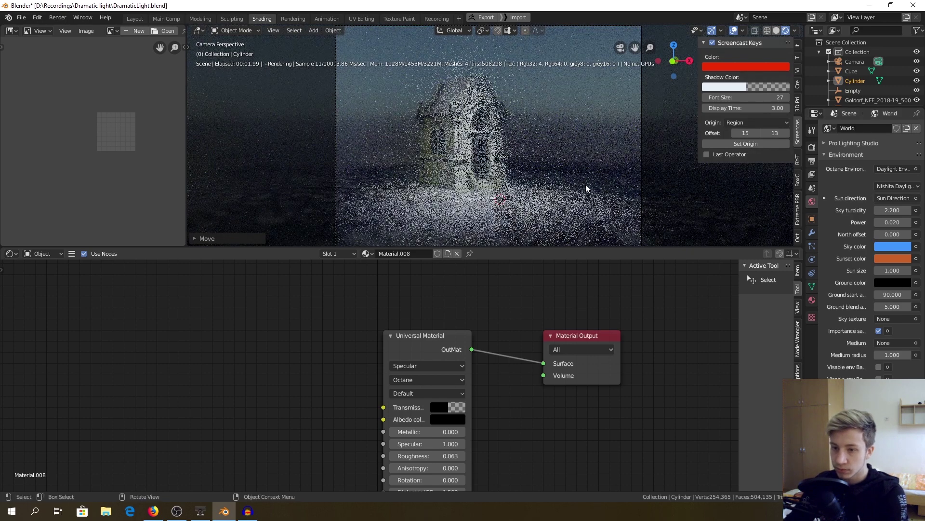
{"action": "left_click", "coordinate": [890, 223]}
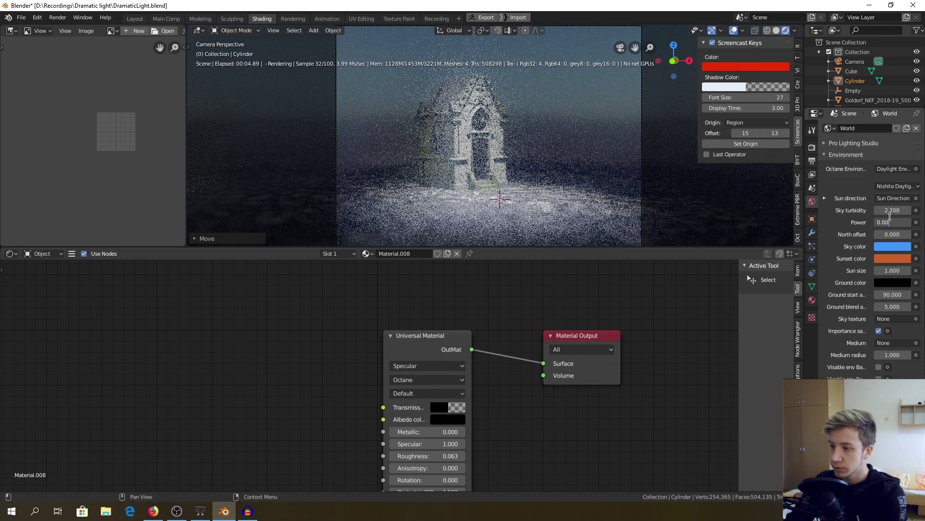
{"action": "type", "text": "05"}
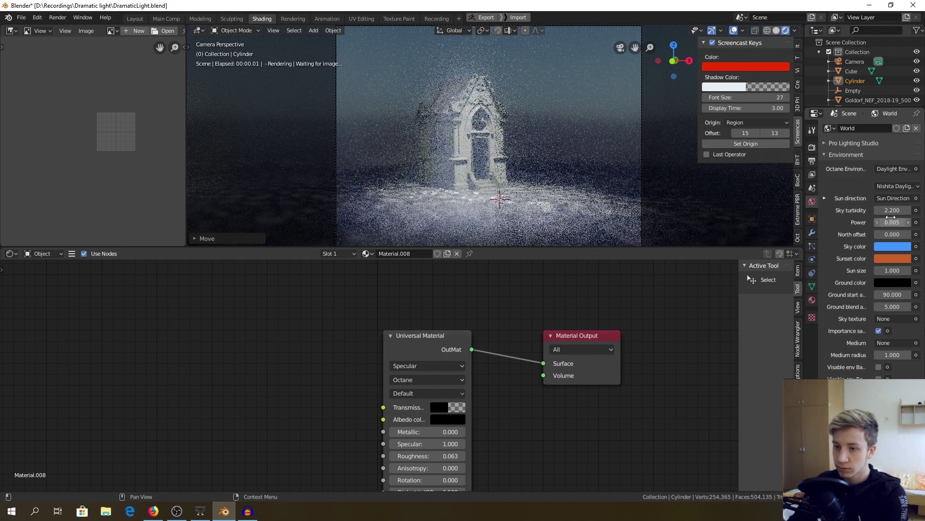
{"action": "key", "text": "Return"}
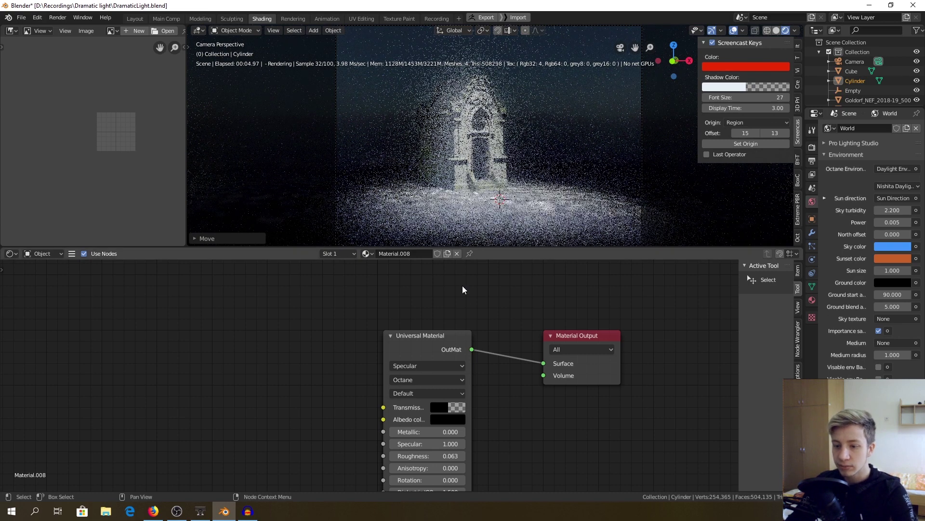
Show the viewport in solid shading so the fog cube, camera and cylinder are visible.
{"action": "left_click", "coordinate": [480, 51]}
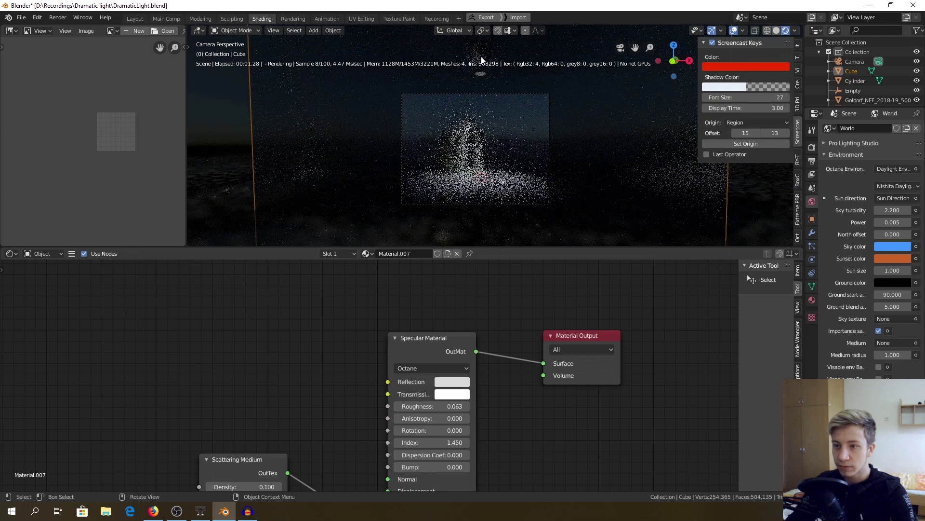
{"action": "key", "text": "alt+z"}
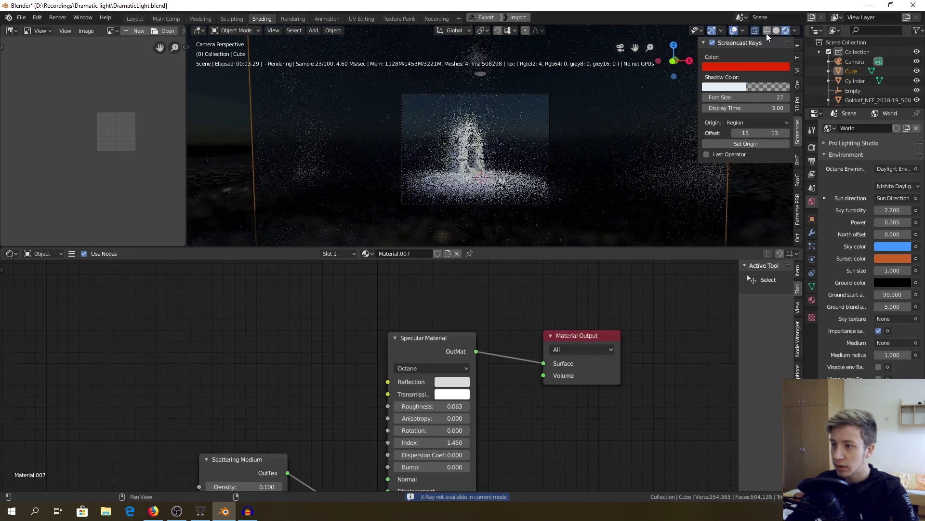
{"action": "left_click", "coordinate": [768, 31]}
{"action": "left_click_drag", "start_coordinate": [493, 149], "coordinate": [458, 121]}
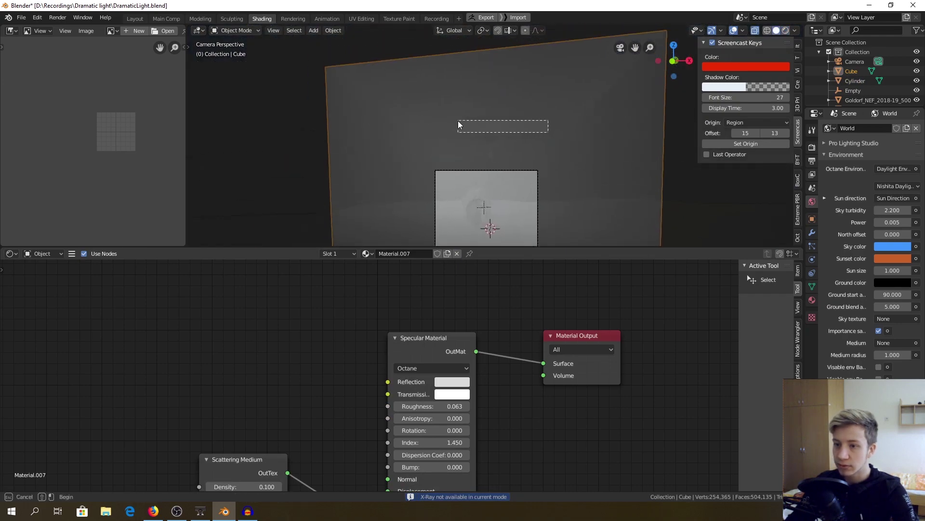
{"action": "scroll", "coordinate": [440, 341], "scroll_direction": "up", "scroll_amount": 2}
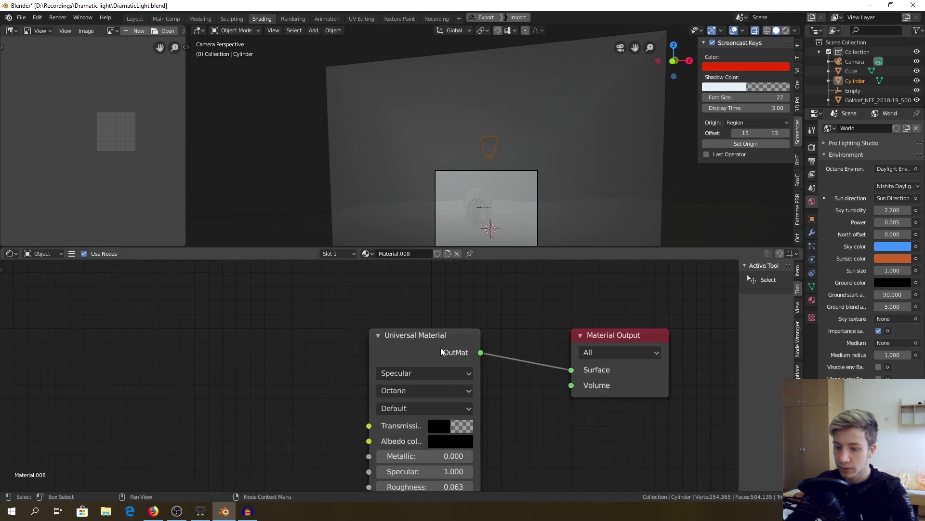
Inspect the fog cube's extent, then select the cylinder to show its material.
{"action": "left_click", "coordinate": [495, 143]}
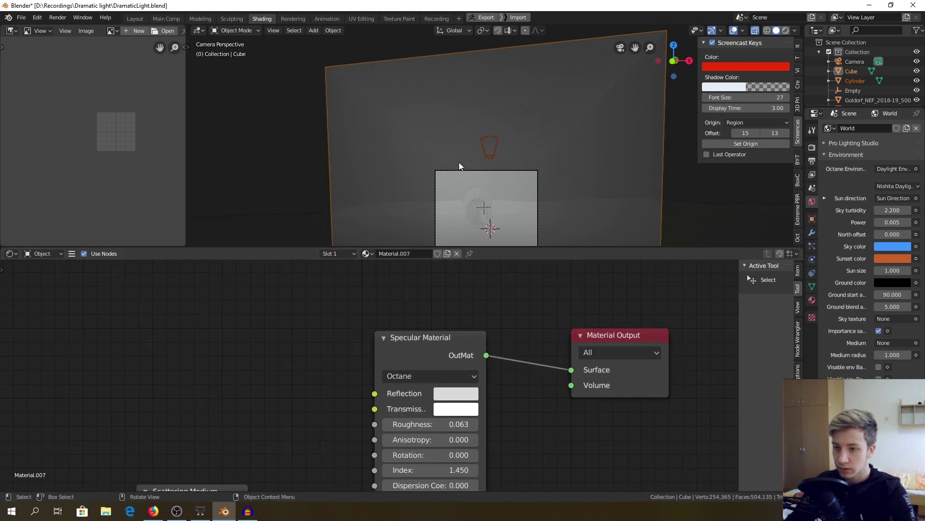
{"action": "mouse_move", "coordinate": [537, 162]}
{"action": "middle_mouse_down"}
{"action": "mouse_move", "coordinate": [533, 173]}
{"action": "mouse_move", "coordinate": [521, 166]}
{"action": "middle_mouse_up"}
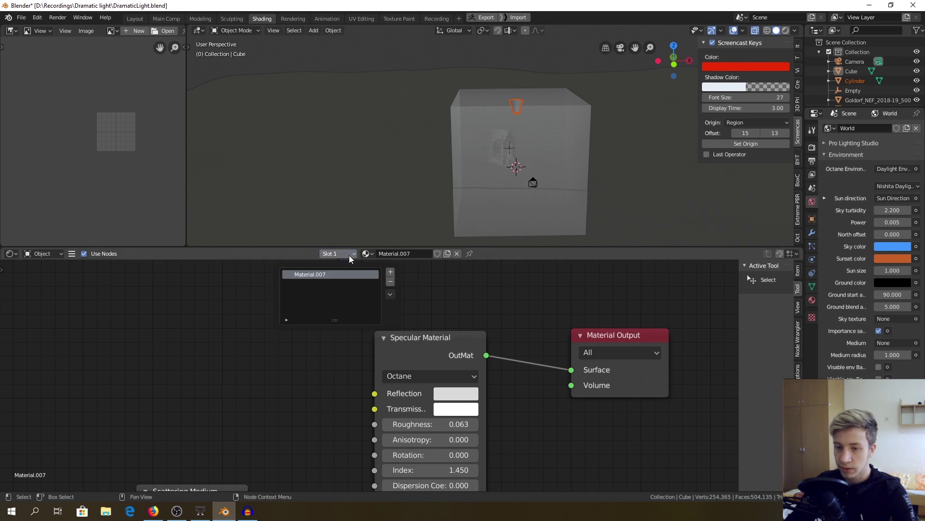
{"action": "left_click", "coordinate": [521, 102]}
{"action": "scroll", "coordinate": [521, 102], "scroll_direction": "up", "scroll_amount": 1}
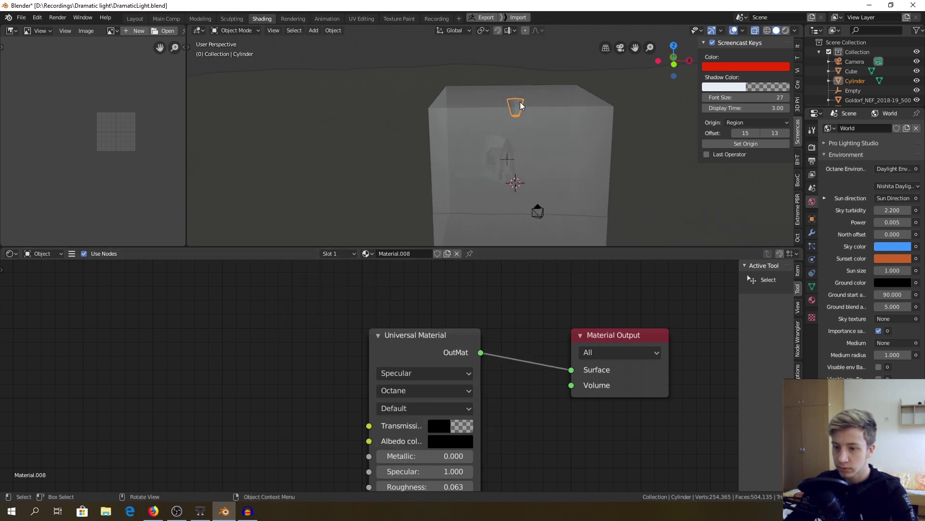
{"action": "scroll", "coordinate": [470, 338], "scroll_direction": "up", "scroll_amount": 1}
Bring up the cylinder's second material (Material.009) and its Black Body Emission node.
{"action": "left_click", "coordinate": [339, 253]}
{"action": "left_click", "coordinate": [340, 284]}
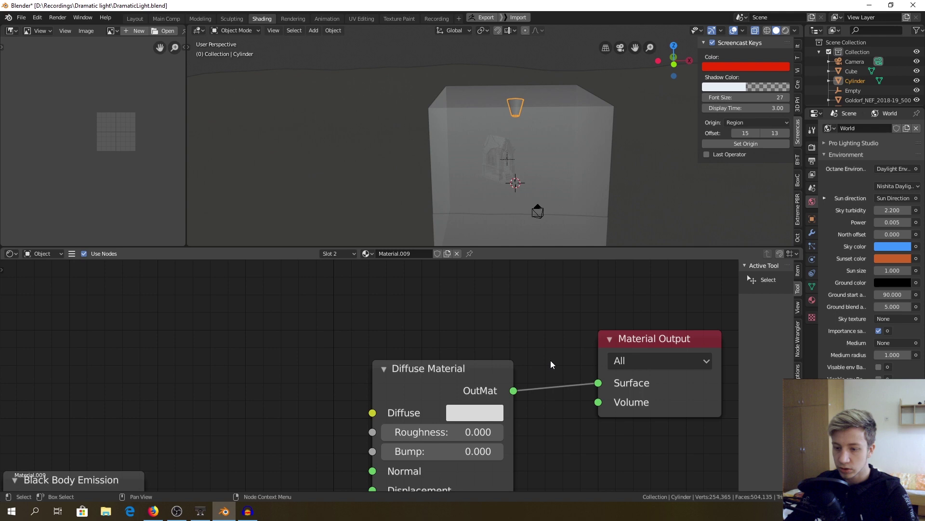
{"action": "mouse_move", "coordinate": [551, 360]}
{"action": "middle_mouse_down"}
{"action": "mouse_move", "coordinate": [421, 299]}
{"action": "mouse_move", "coordinate": [550, 318]}
{"action": "middle_mouse_up"}
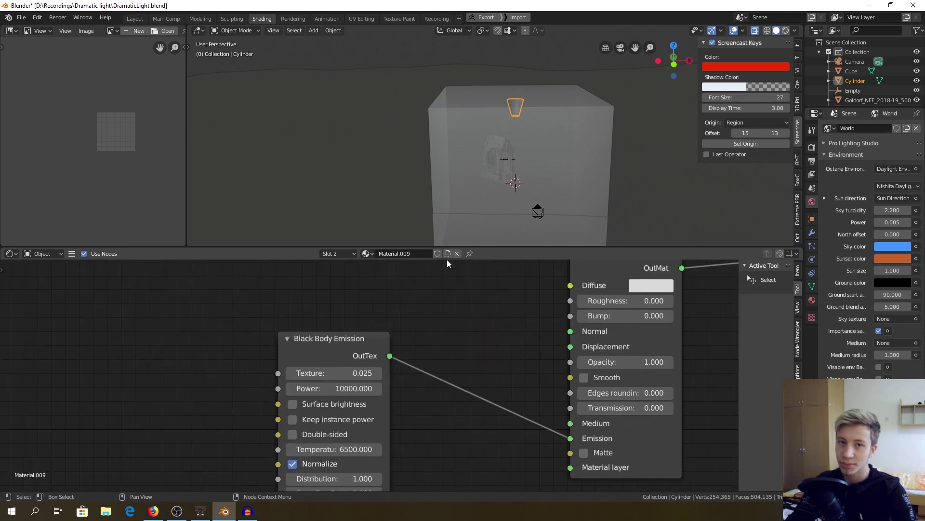
{"action": "middle_click_drag", "start_coordinate": [472, 373], "coordinate": [448, 321]}
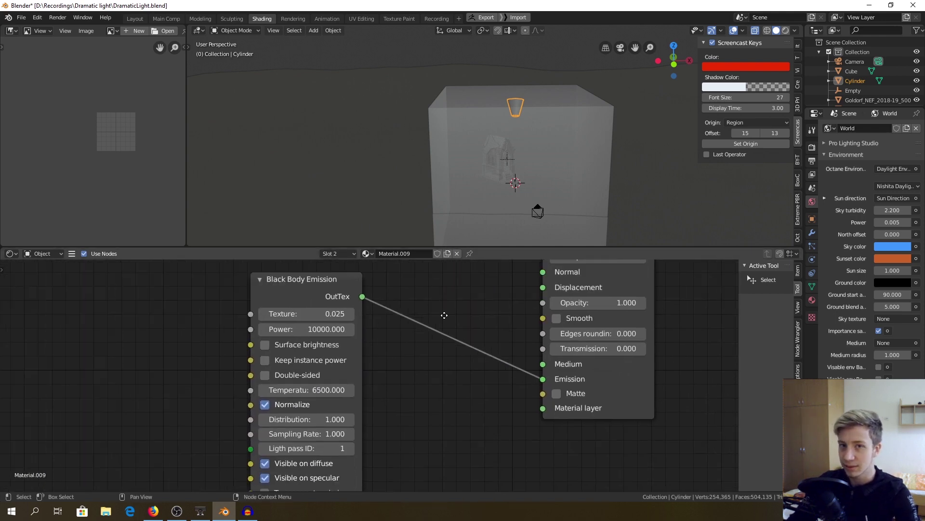
{"action": "scroll", "coordinate": [566, 200], "scroll_direction": "up", "scroll_amount": 3}
Look through the scene camera with the viewport fully rendered.
{"action": "key", "text": "grave"}
{"action": "left_click", "coordinate": [474, 252]}
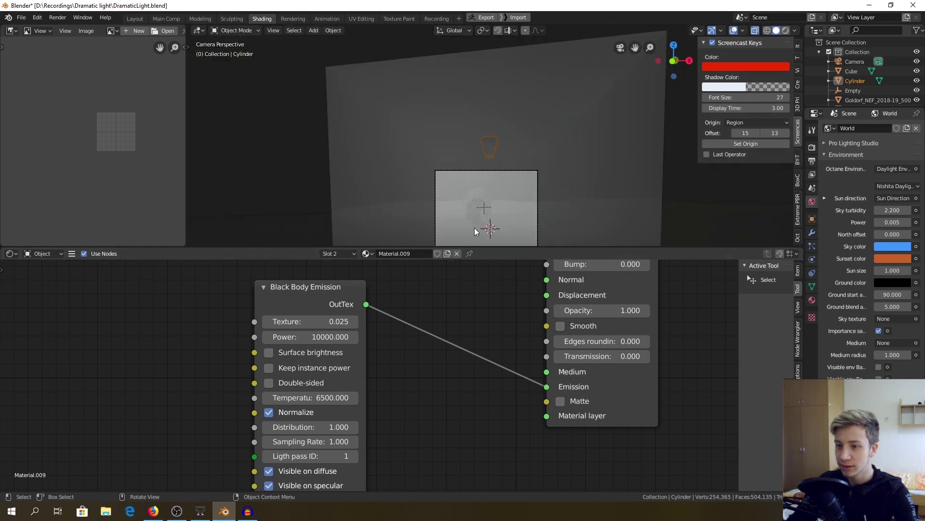
{"action": "scroll", "coordinate": [544, 224], "scroll_direction": "down", "scroll_amount": 1}
{"action": "scroll", "coordinate": [468, 174], "scroll_direction": "up", "scroll_amount": 3}
{"action": "middle_click_drag", "start_coordinate": [349, 397], "coordinate": [431, 367]}
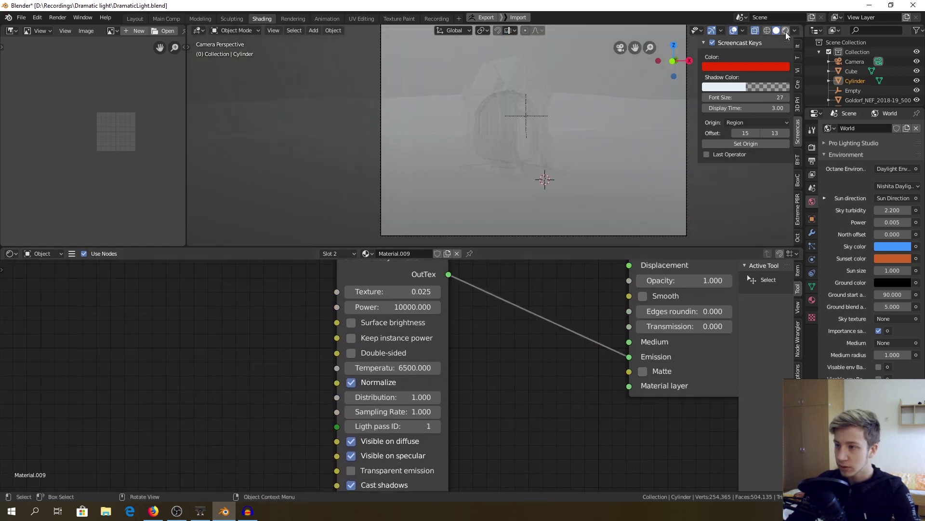
{"action": "left_click", "coordinate": [786, 31]}
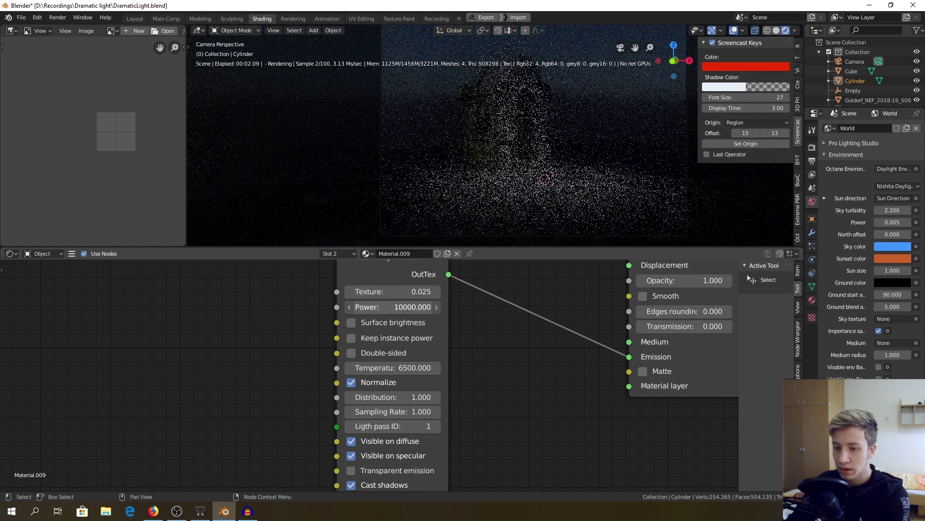
Lower the spotlight's Black Body Emission power to 6000.
{"action": "double_click", "coordinate": [409, 306]}
{"action": "key", "text": "Left"}
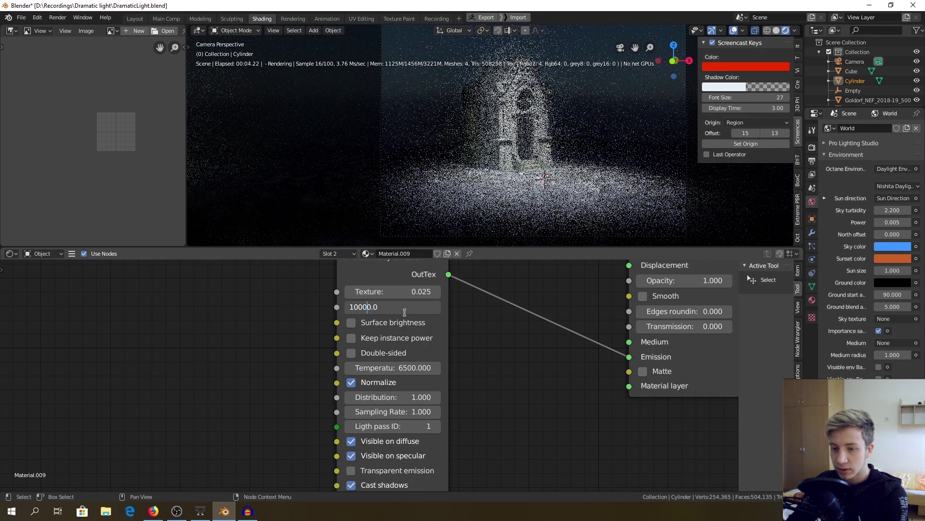
{"action": "key", "text": "Home"}
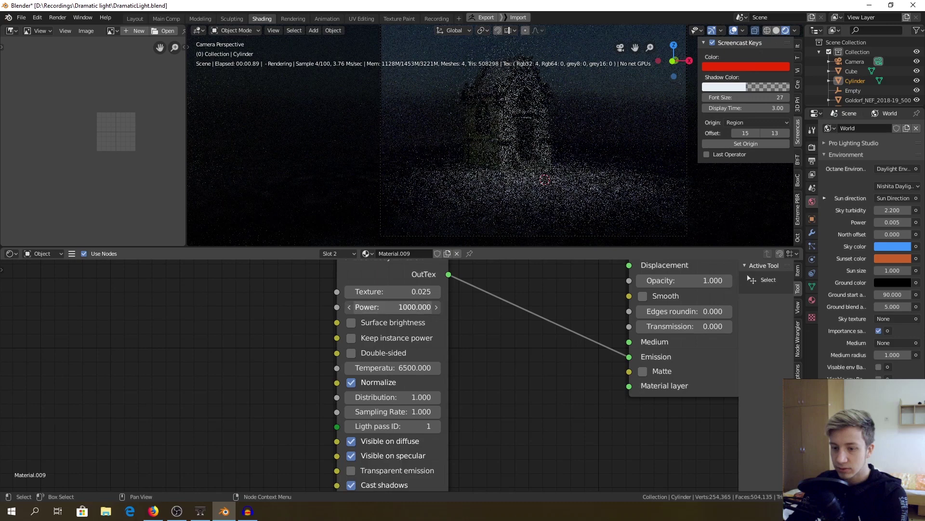
{"action": "key", "text": "Right"}
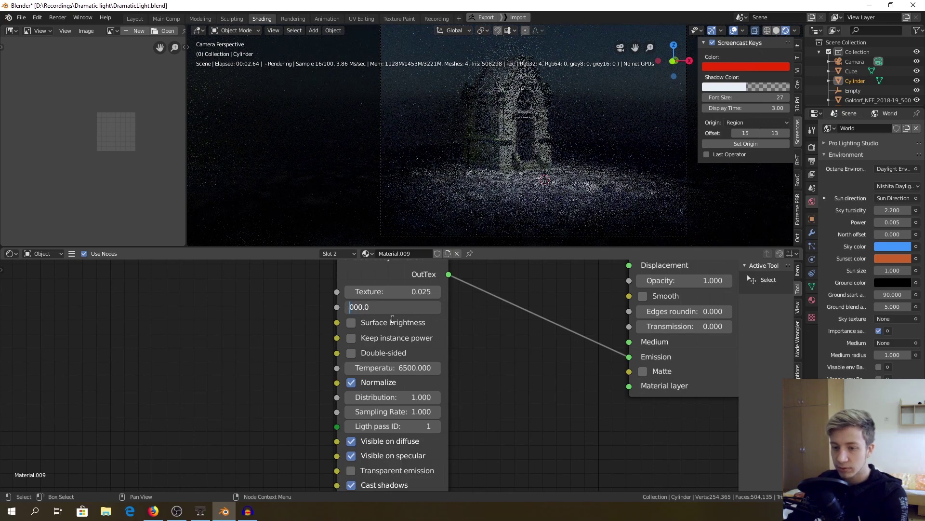
{"action": "type", "text": "6"}
{"action": "key", "text": "Return"}
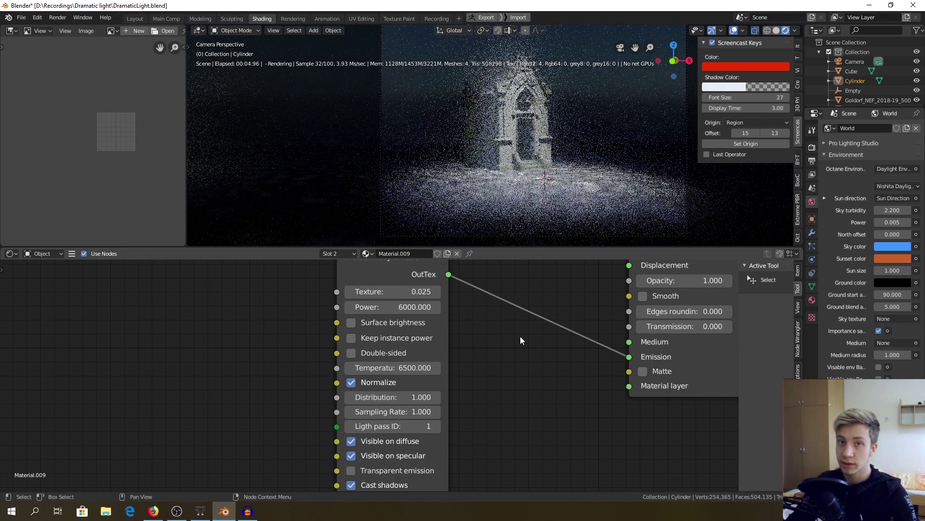
Warm the emission temperature from 6500 to 4000.
{"action": "left_click", "coordinate": [407, 368]}
{"action": "key", "text": "Home"}
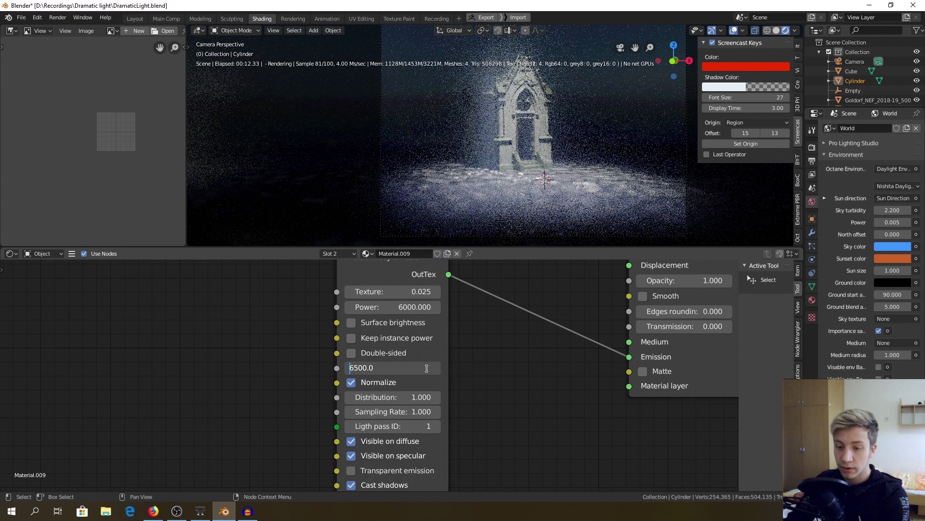
{"action": "key", "text": "BackSpace"}
{"action": "type", "text": "40"}
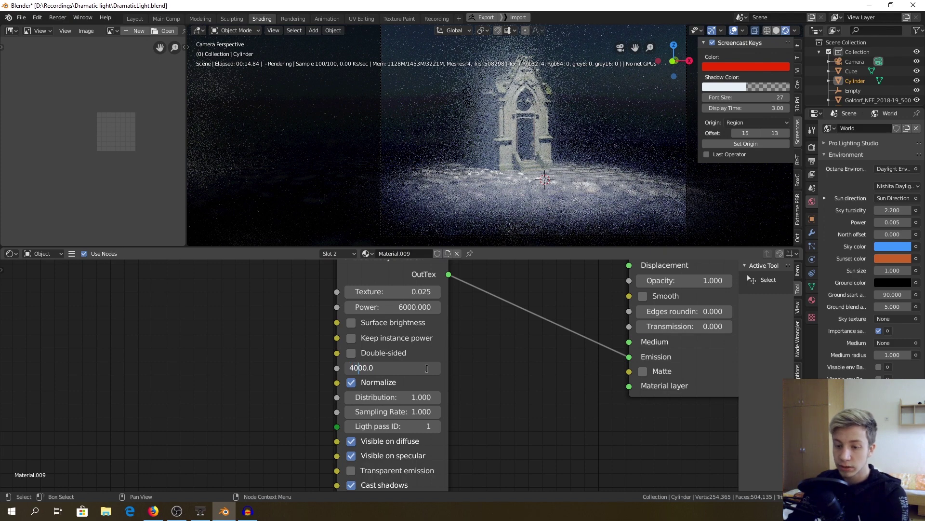
{"action": "key", "text": "Return"}
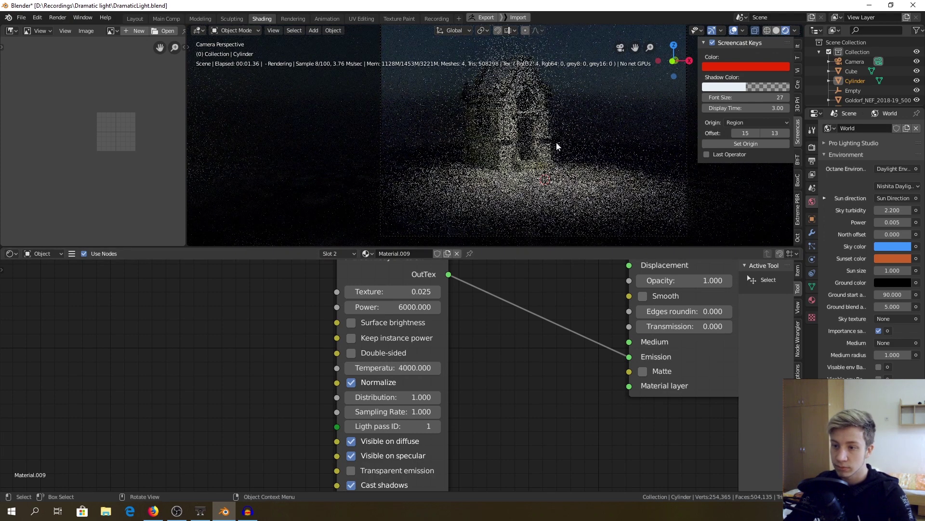
{"action": "left_click", "coordinate": [56, 18]}
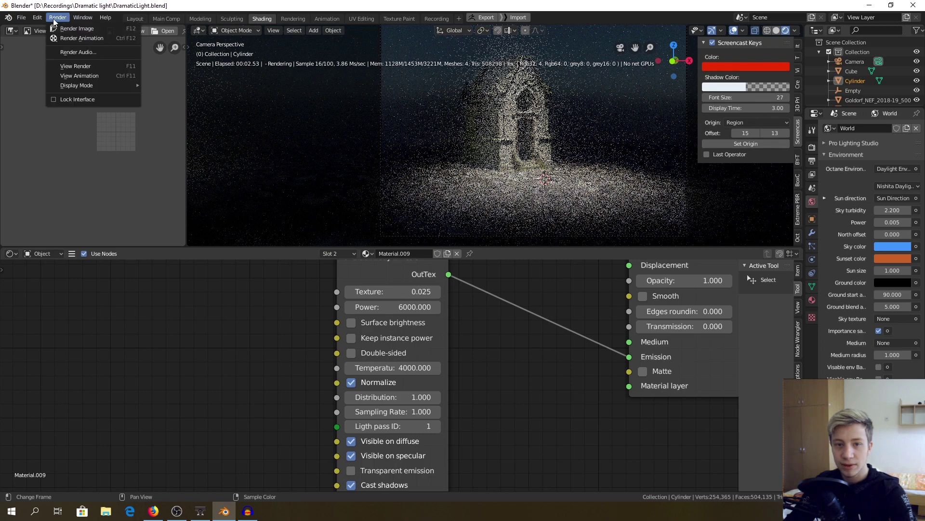
Render a still image of the chapel, check it, and close the render window.
{"action": "left_click", "coordinate": [56, 28]}
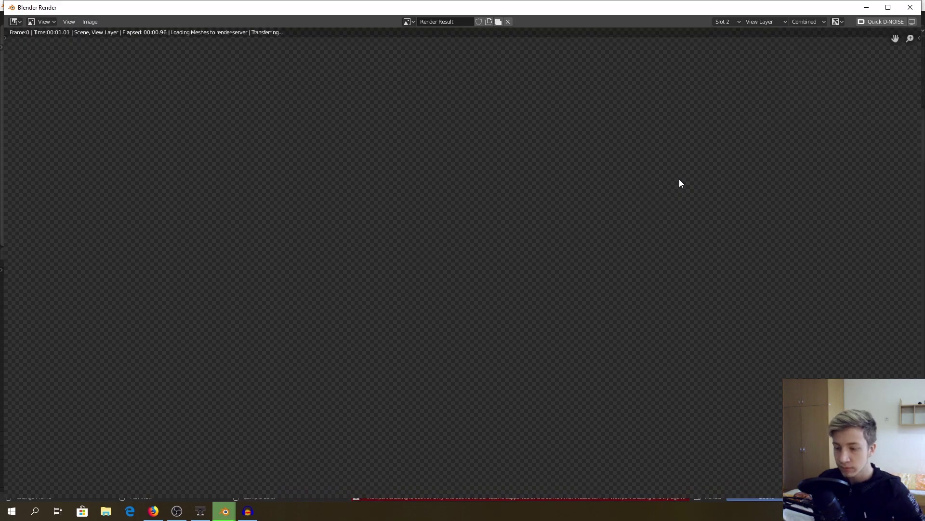
{"action": "scroll", "coordinate": [592, 173], "scroll_direction": "down", "scroll_amount": 3}
{"action": "scroll", "coordinate": [588, 184], "scroll_direction": "up", "scroll_amount": 1}
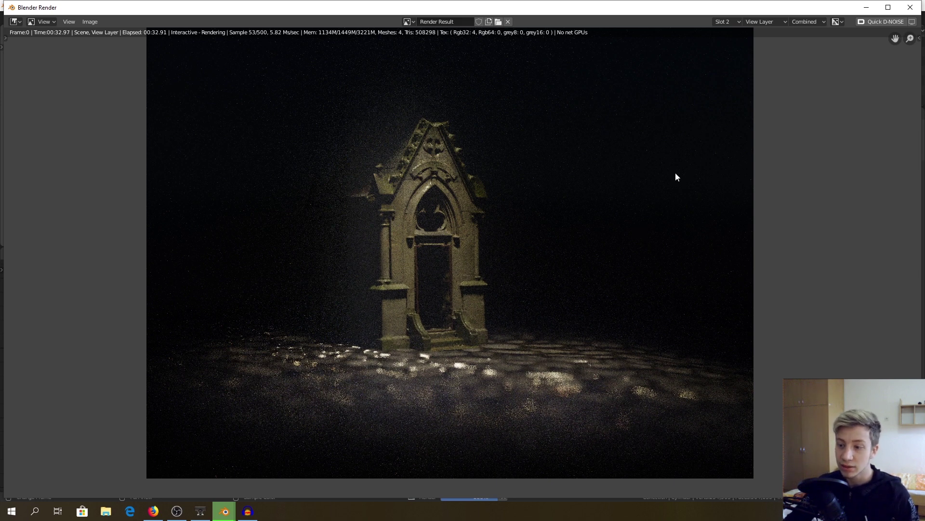
{"action": "left_click", "coordinate": [910, 6]}
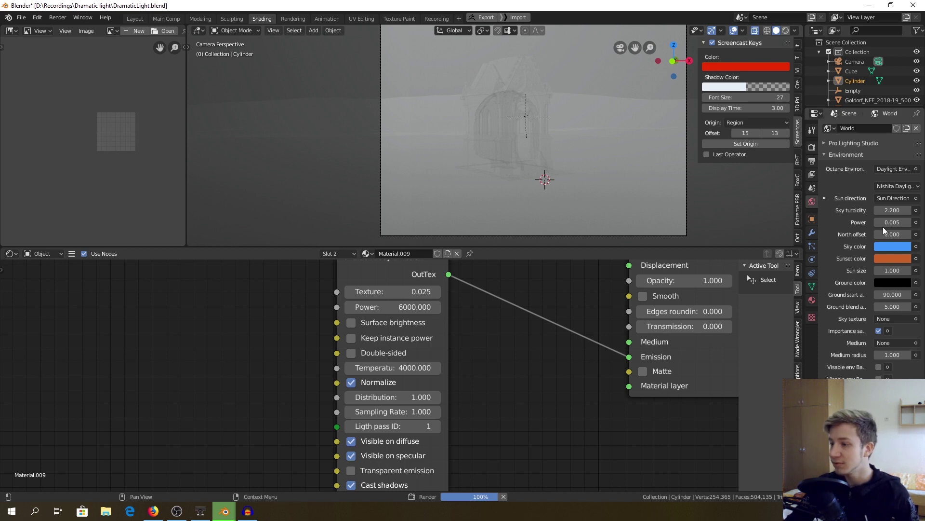
Raise the Octane Daylight sky power from 0.005 to 0.01 and view the render result.
{"action": "left_click", "coordinate": [908, 226]}
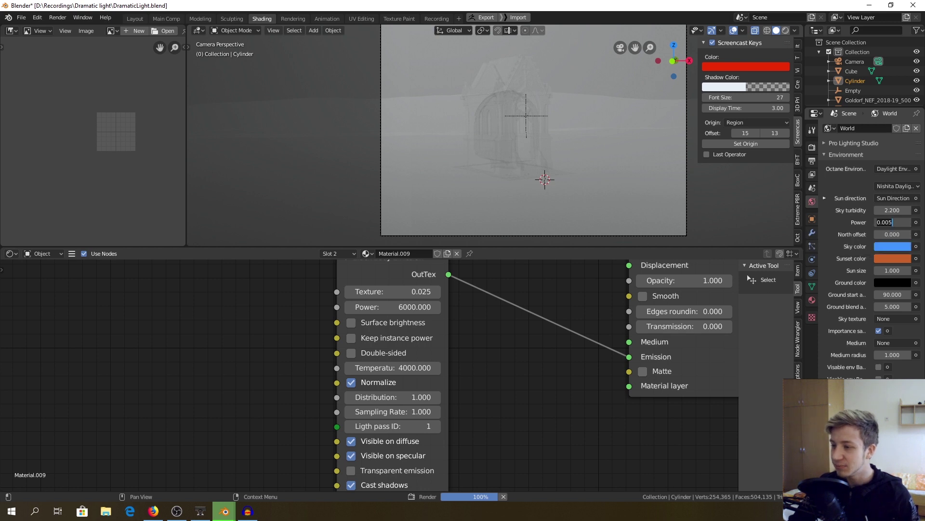
{"action": "key", "text": "BackSpace"}
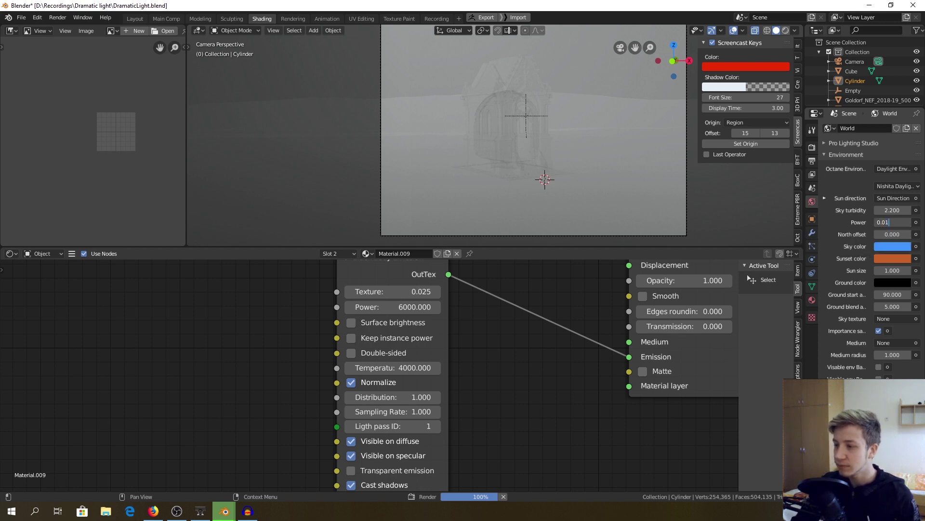
{"action": "type", "text": "1"}
{"action": "key", "text": "Return"}
{"action": "left_click", "coordinate": [81, 19]}
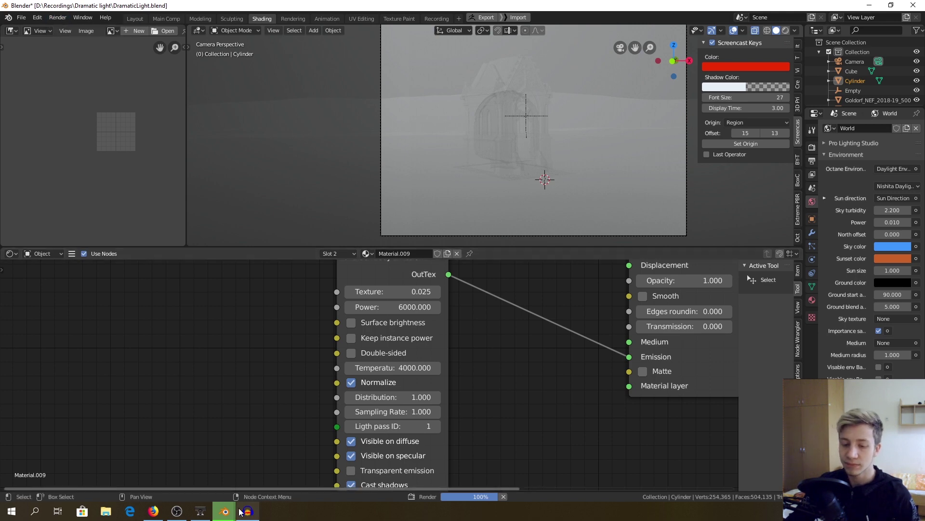
{"action": "mouse_move", "coordinate": [246, 511]}
{"action": "left_click", "coordinate": [285, 471]}
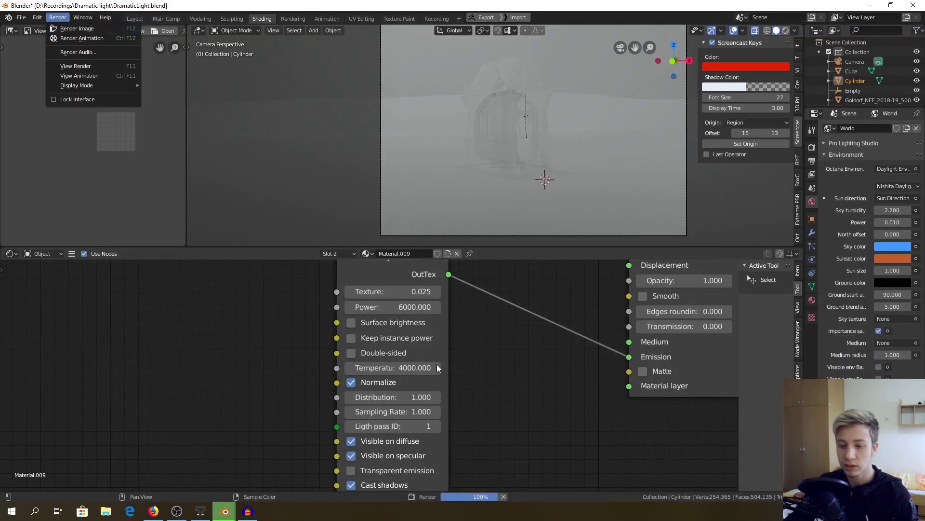
Re-render, then raise the sky power further to 0.1.
{"action": "left_click", "coordinate": [504, 497]}
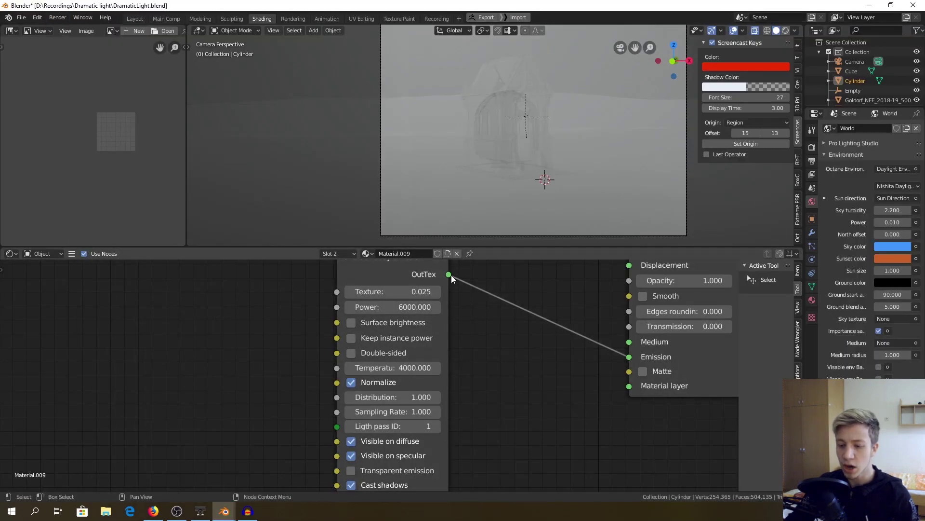
{"action": "left_click", "coordinate": [58, 21]}
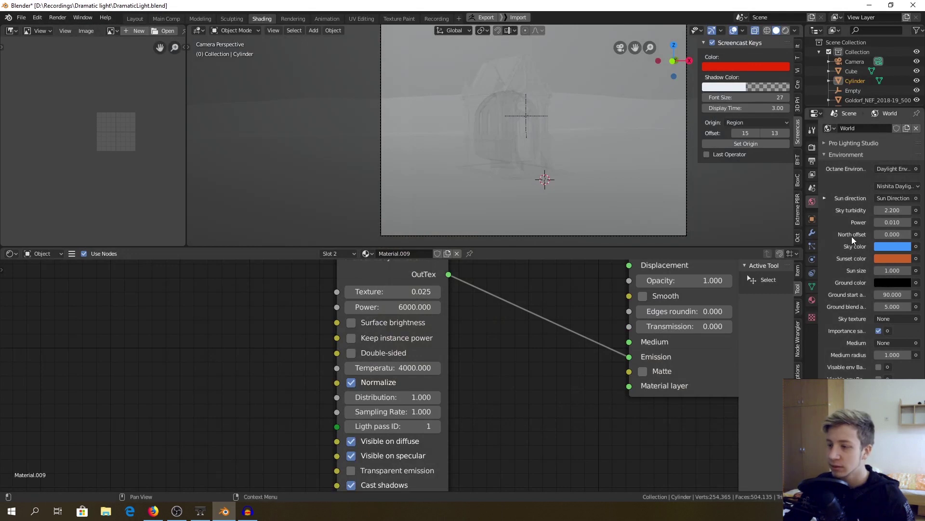
{"action": "left_click", "coordinate": [899, 223]}
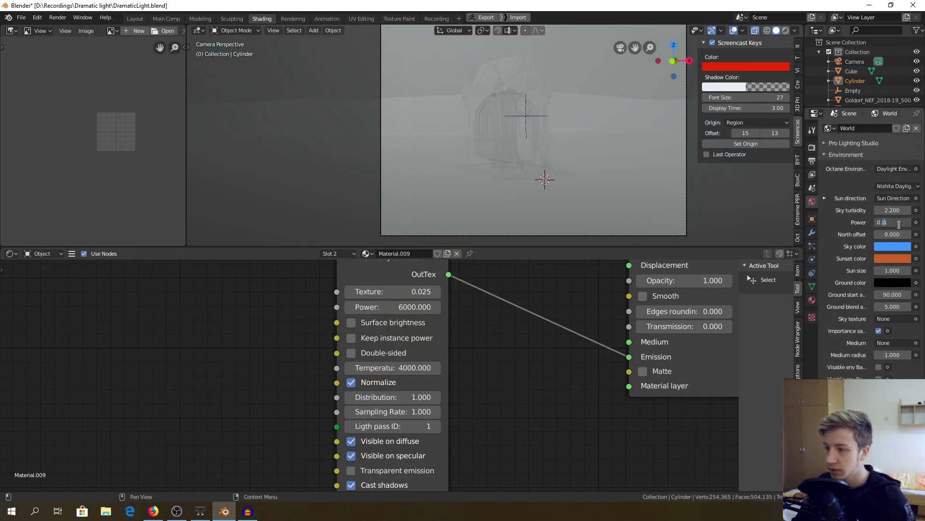
{"action": "type", "text": "0.1"}
{"action": "key", "text": "Return"}
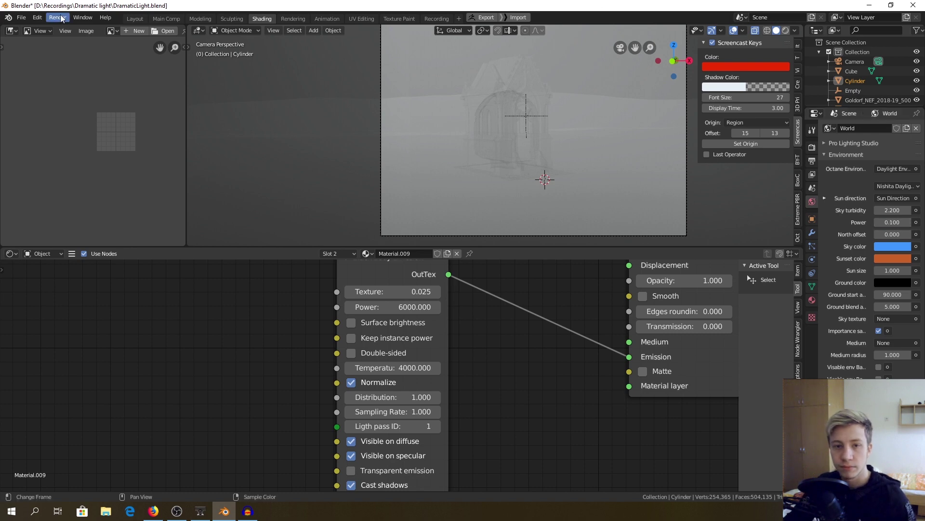
Start the final still render of the warm-lit chapel with 0.1 sky fill.
{"action": "left_click", "coordinate": [57, 18]}
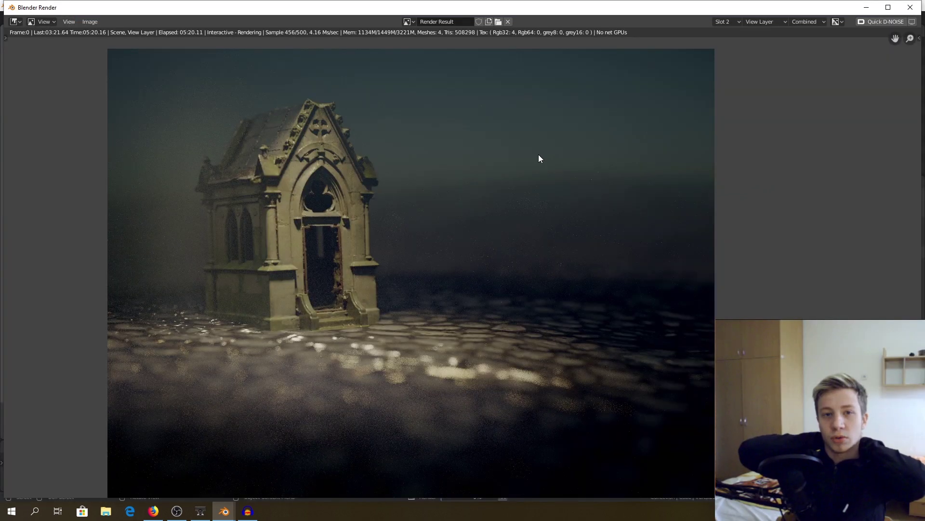